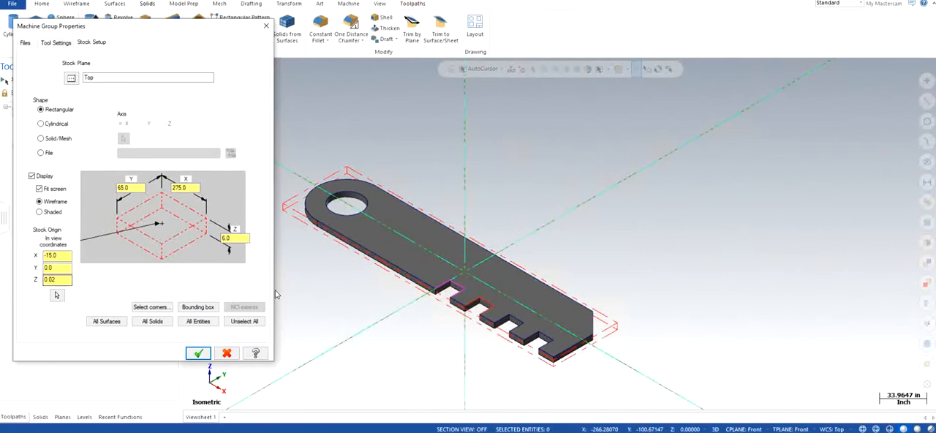
Accept the stock setup and examine how far the stock sits above the part from a side view, returning to isometric.
click(198, 353)
right_click(298, 270)
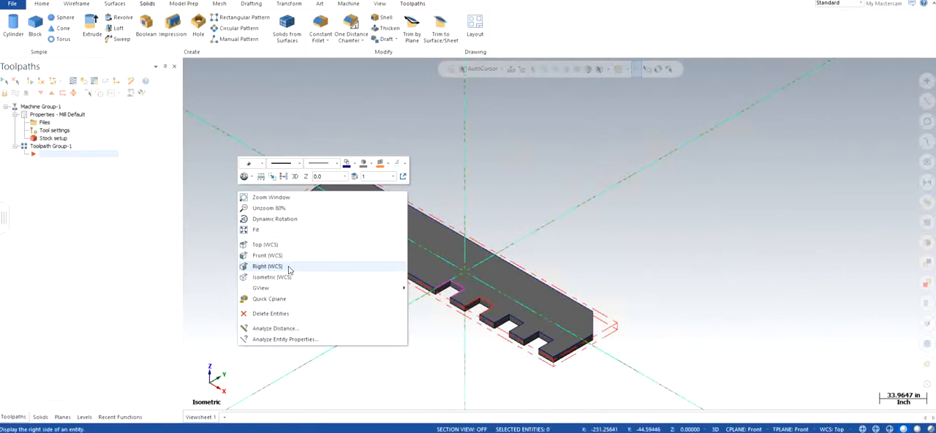
click(288, 254)
scroll(526, 264, down, 5)
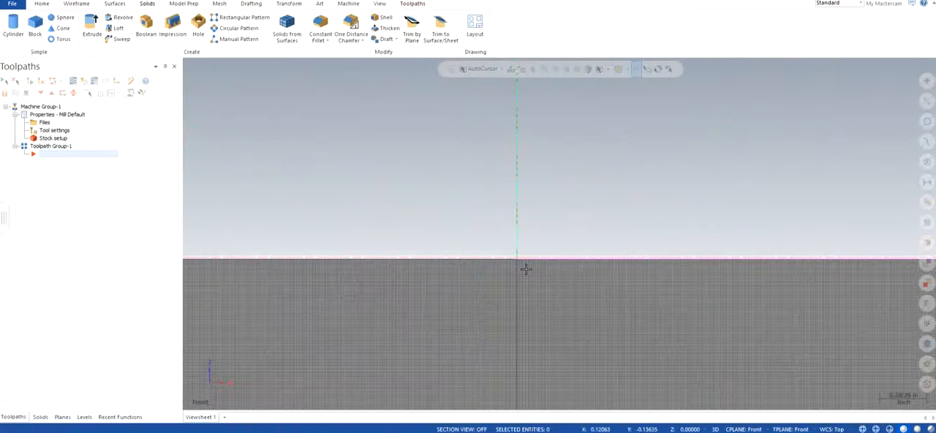
scroll(545, 267, down, 3)
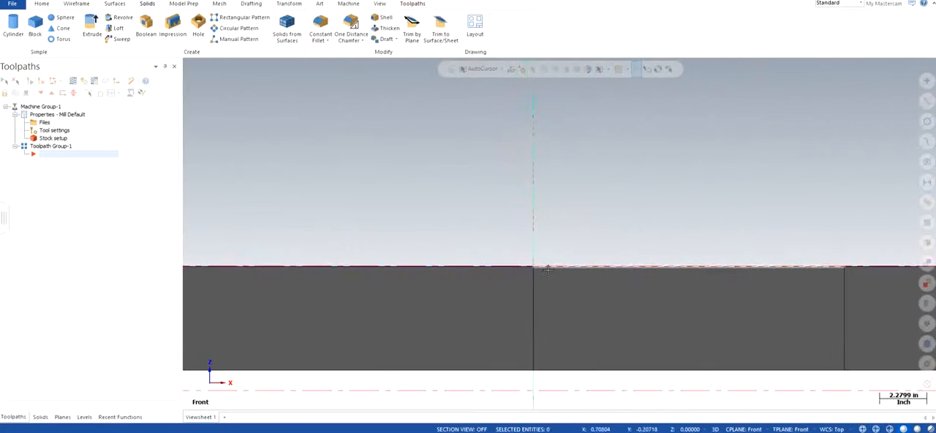
scroll(534, 266, up, 5)
scroll(530, 265, up, 6)
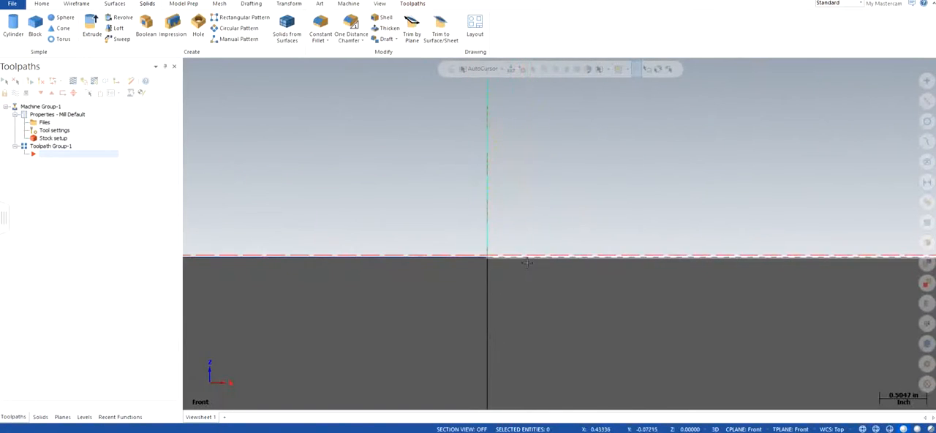
scroll(476, 245, up, 2)
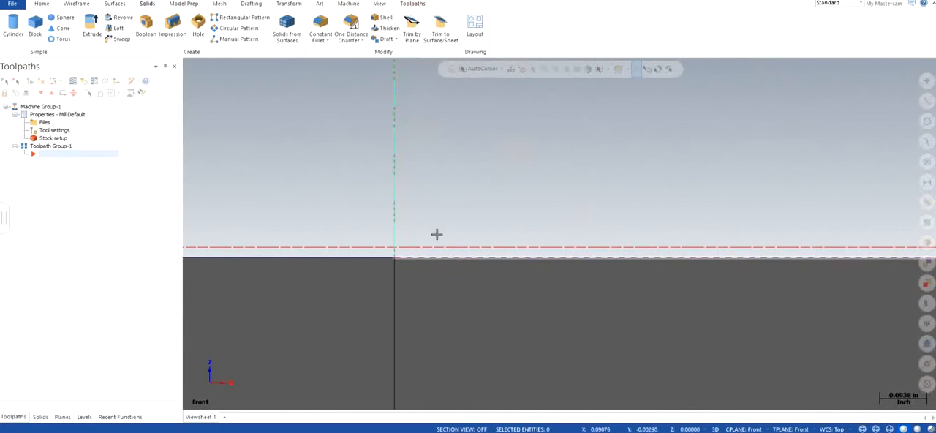
right_click(315, 151)
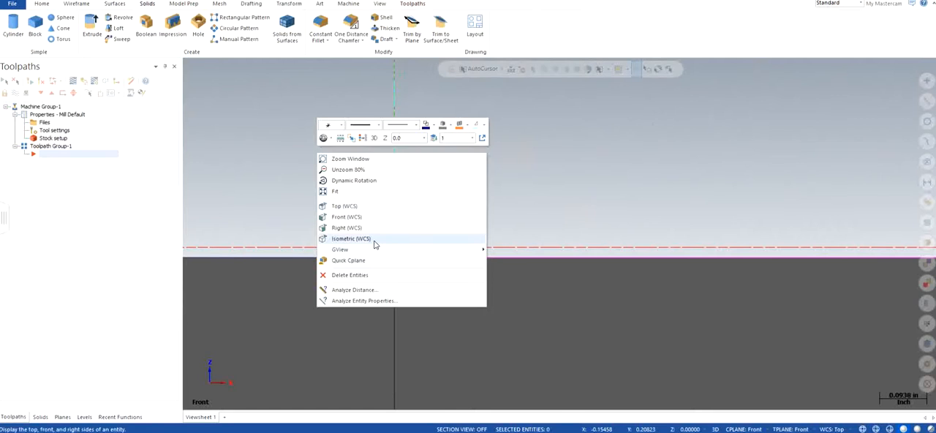
click(373, 239)
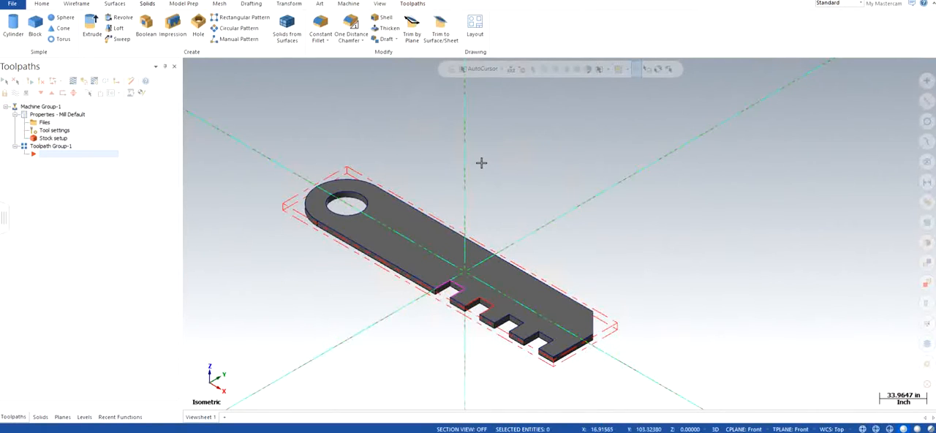
Start a Facing toolpath that uses the defined stock as its boundary.
click(411, 4)
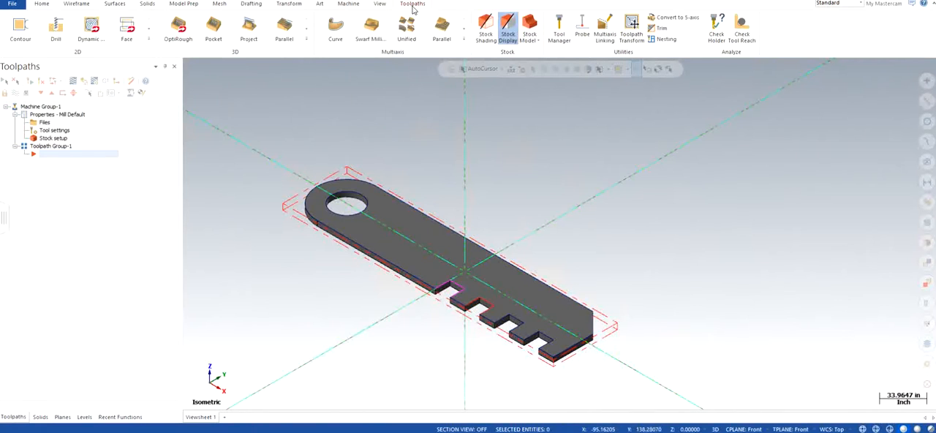
click(125, 27)
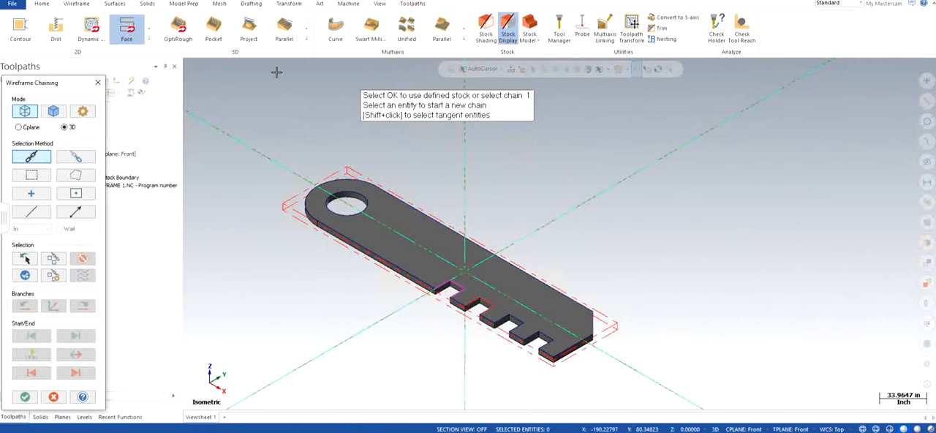
click(24, 397)
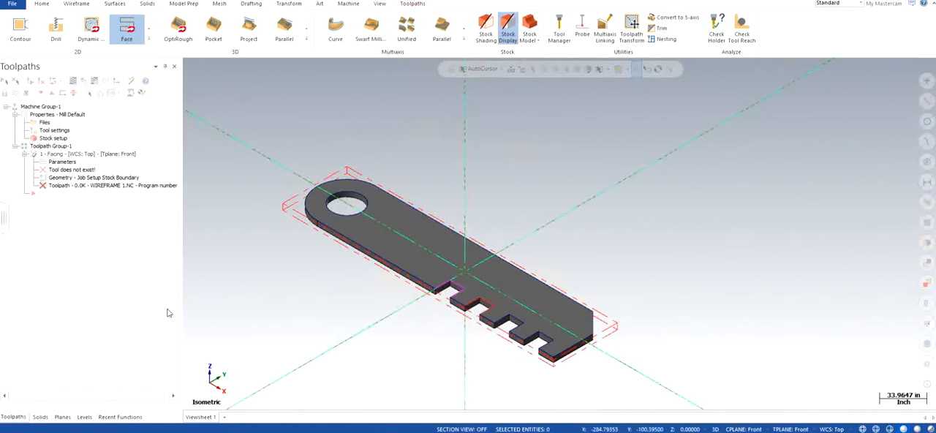
Open the tool library from the facing toolpath's Tool page.
drag(226, 53, 254, 46)
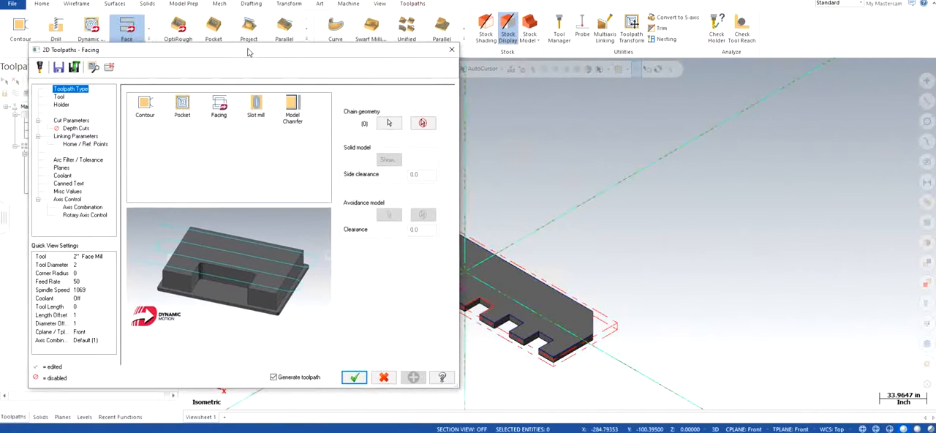
click(60, 97)
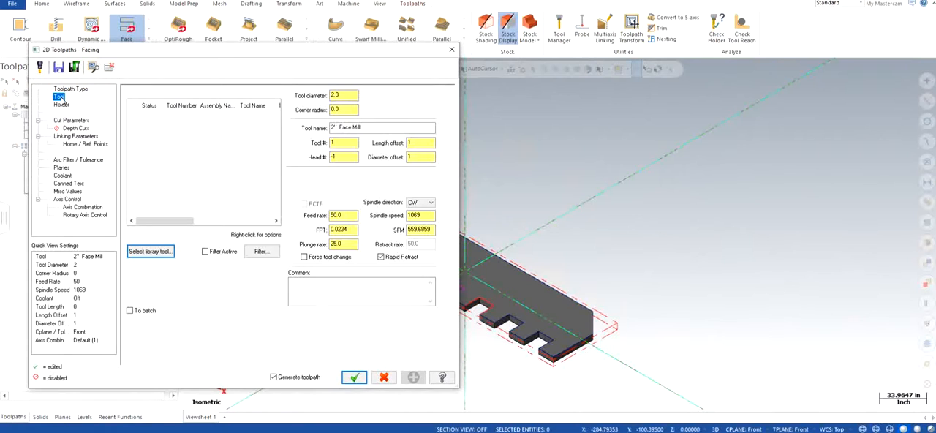
click(162, 253)
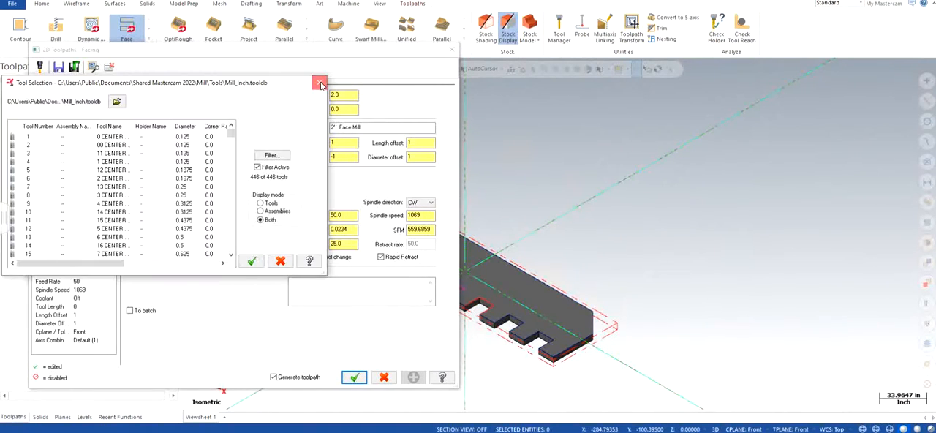
click(320, 84)
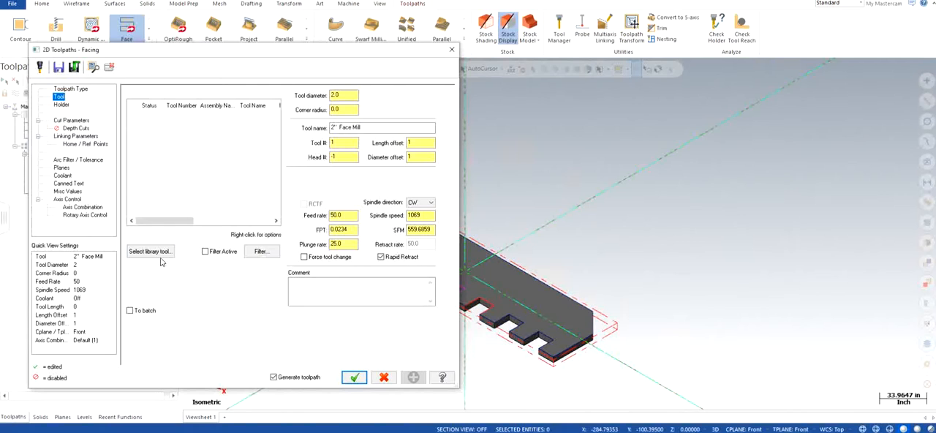
click(152, 252)
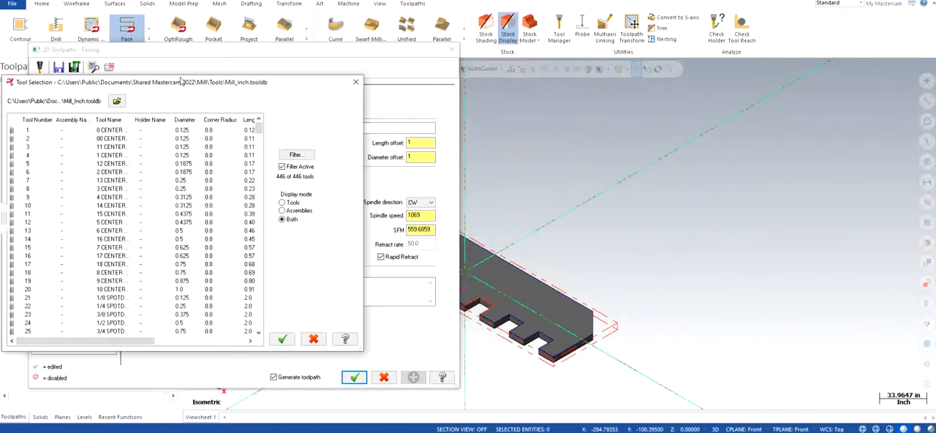
drag(175, 85, 194, 50)
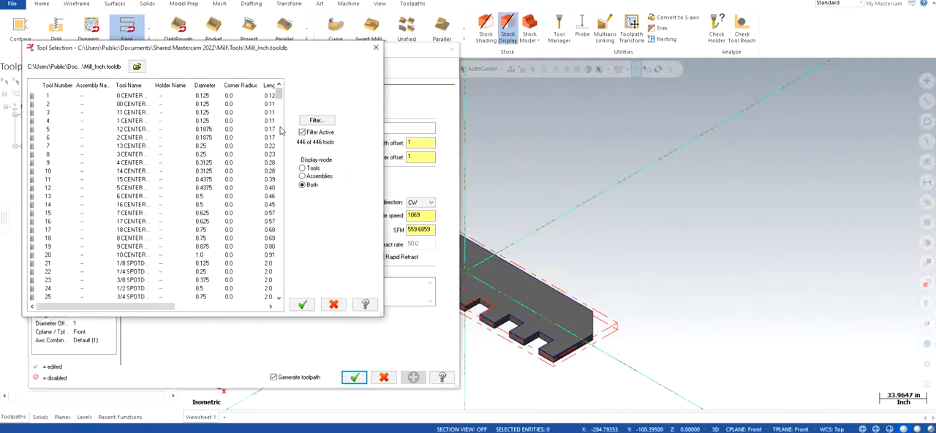
Filter the tool library to face mills only with a diameter equal to 5.0.
click(314, 121)
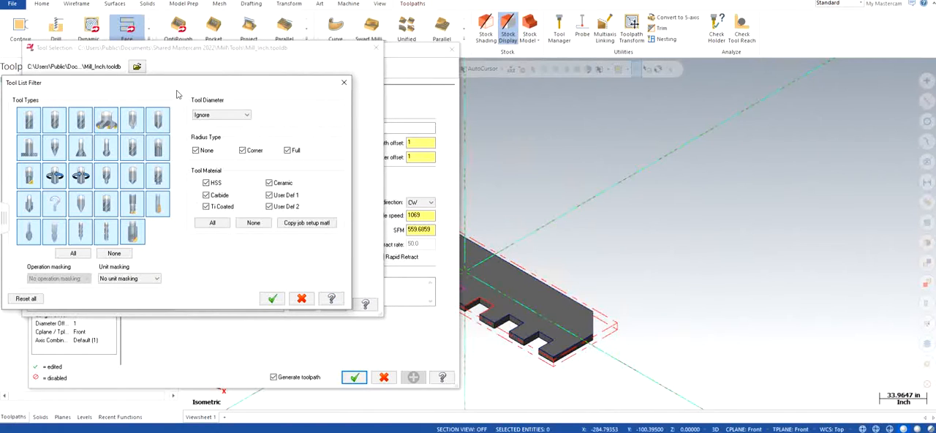
click(114, 254)
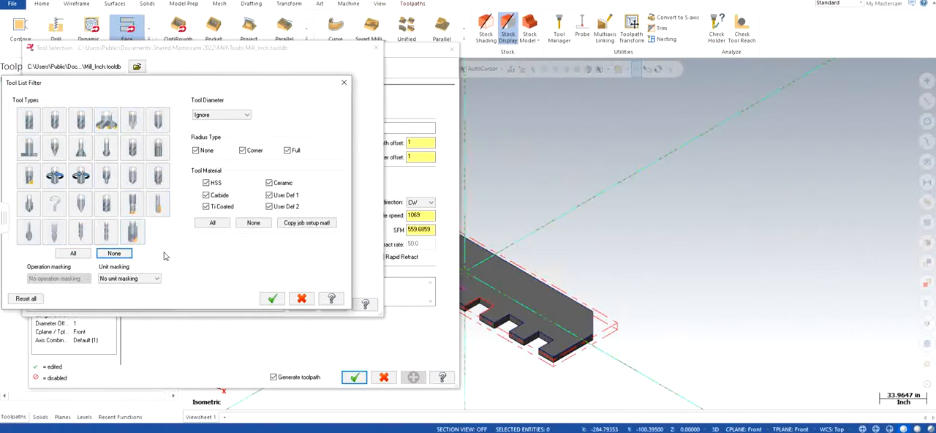
click(105, 122)
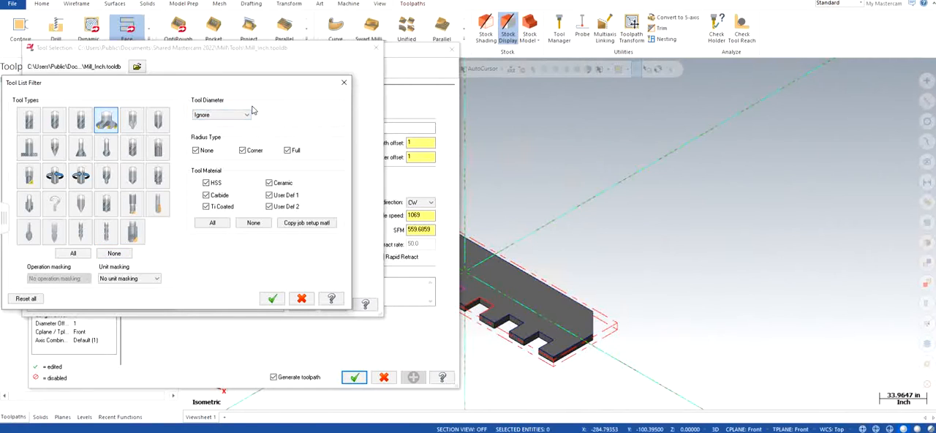
click(213, 116)
click(208, 131)
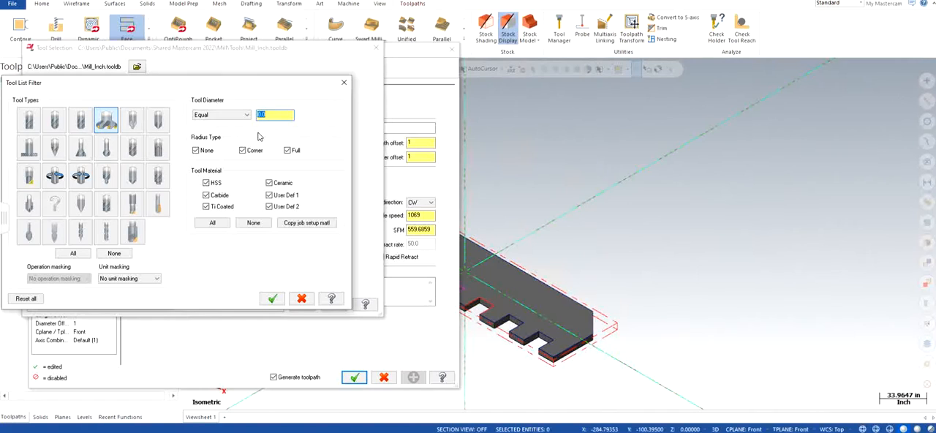
text(5.0)
click(272, 299)
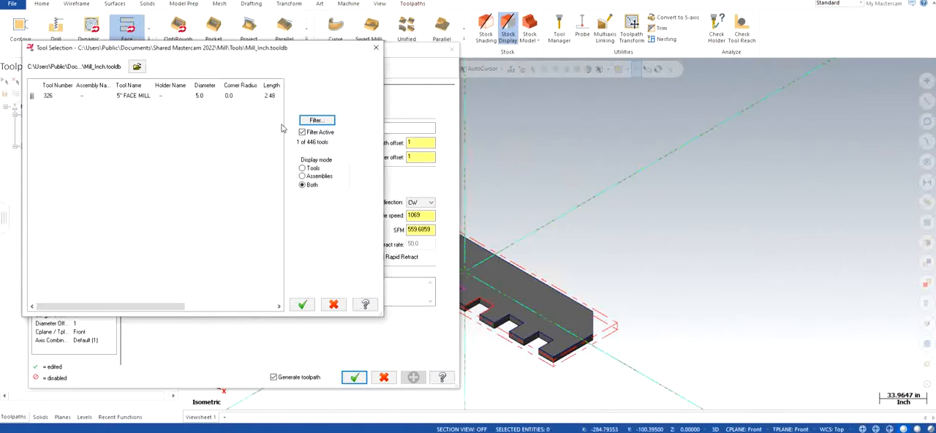
Change the filter diameter to 10.0 and select the 10" FACE MILL for the toolpath.
click(314, 121)
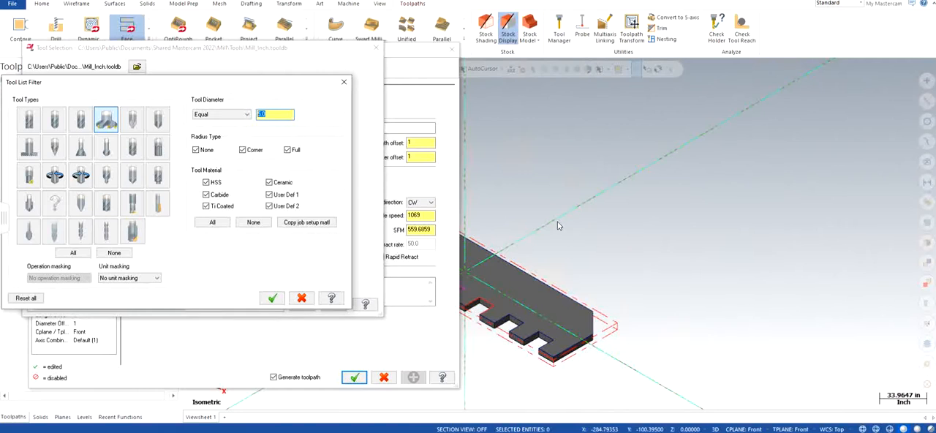
text(10.0)
click(271, 299)
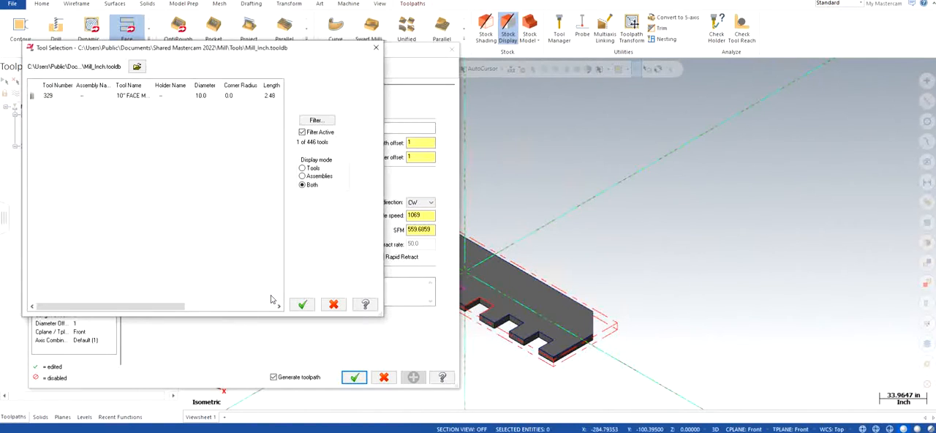
click(144, 96)
click(302, 304)
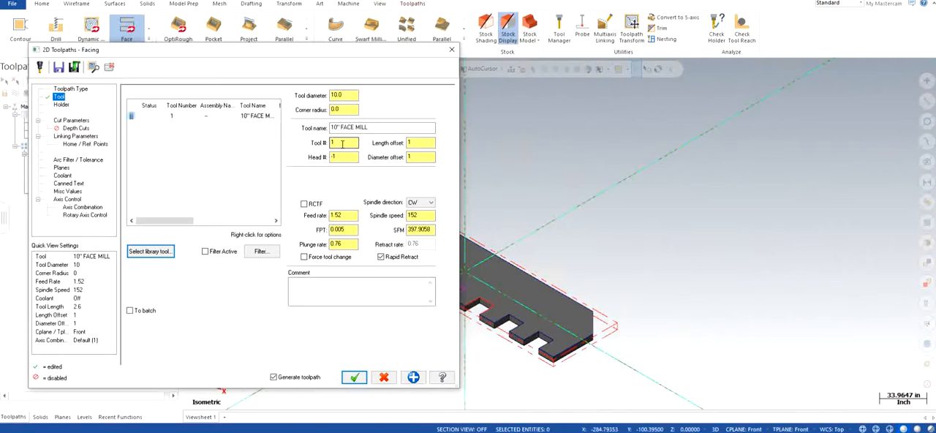
Set the tool's feed rate to 20 and spindle speed to 5000.
drag(346, 217, 319, 215)
drag(284, 50, 456, 38)
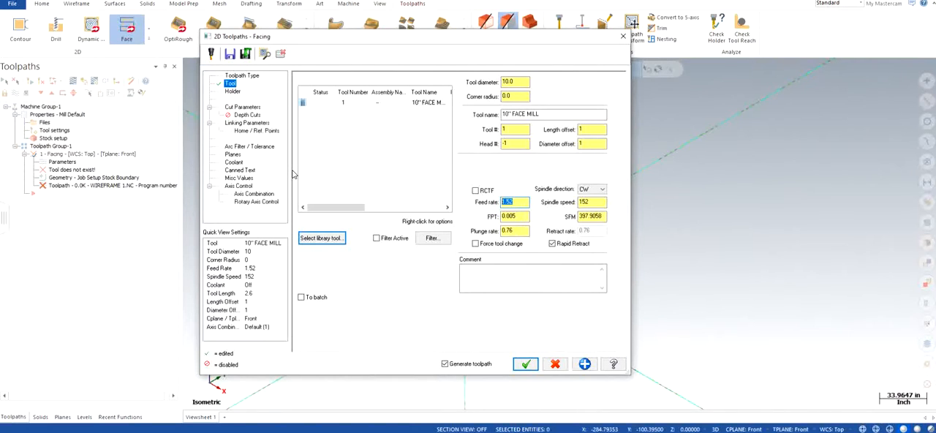
click(516, 198)
click(595, 201)
click(597, 202)
click(520, 205)
text(20)
key(Tab)
key(Tab)
text(5000)
key(Return)
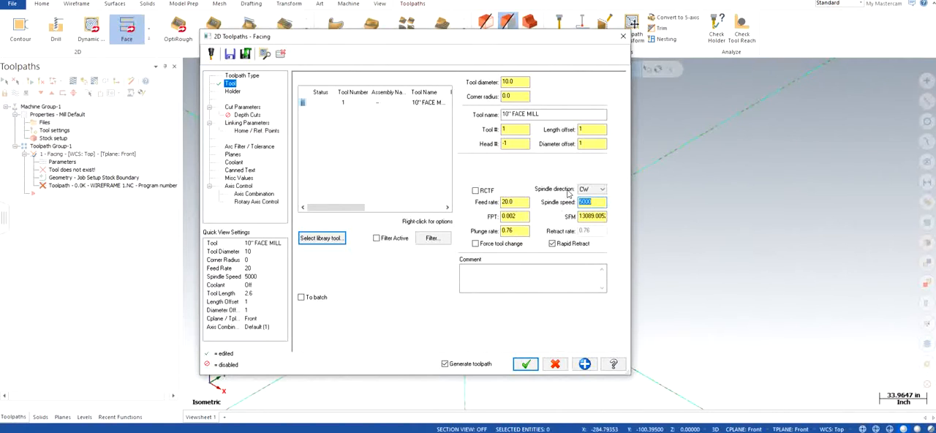
Set the plunge rate to 2.0.
click(520, 230)
text(2.0)
Set the facing cutting method to One pass in the cut parameters.
click(252, 108)
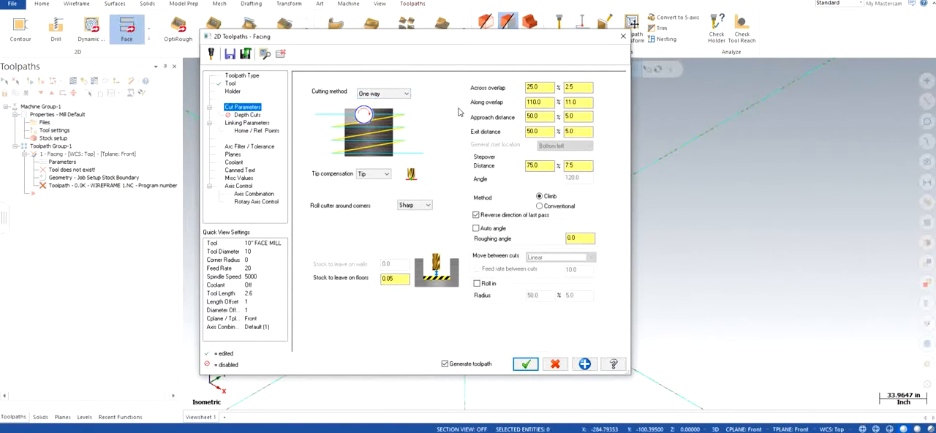
drag(446, 38, 189, 42)
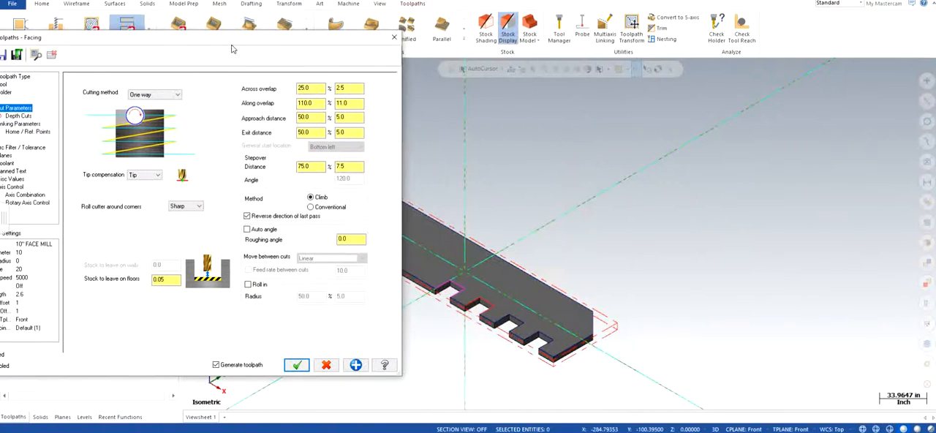
scroll(589, 288, down, 2)
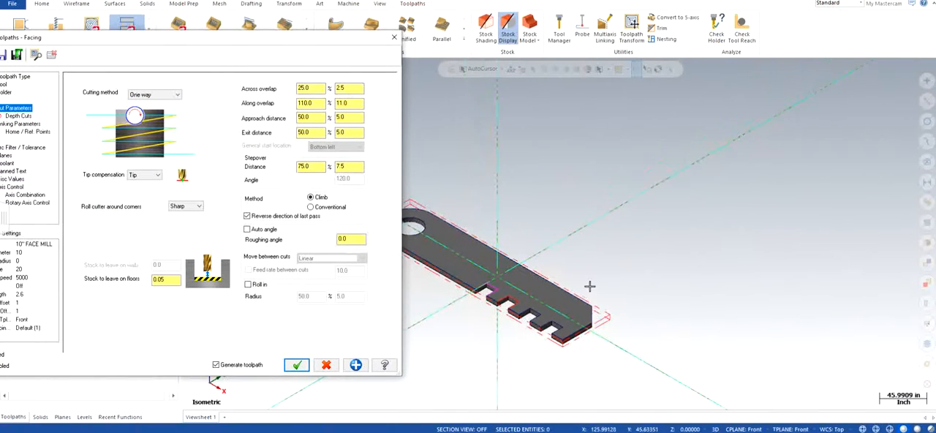
scroll(527, 282, down, 3)
scroll(459, 269, up, 3)
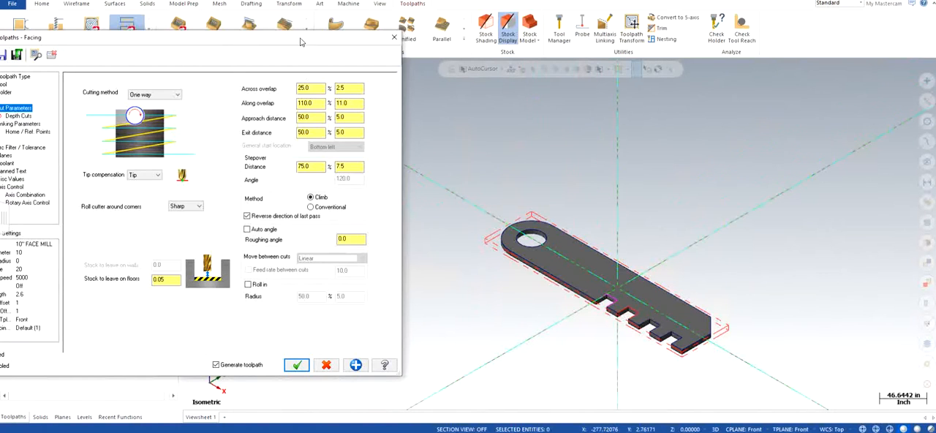
drag(302, 43, 332, 40)
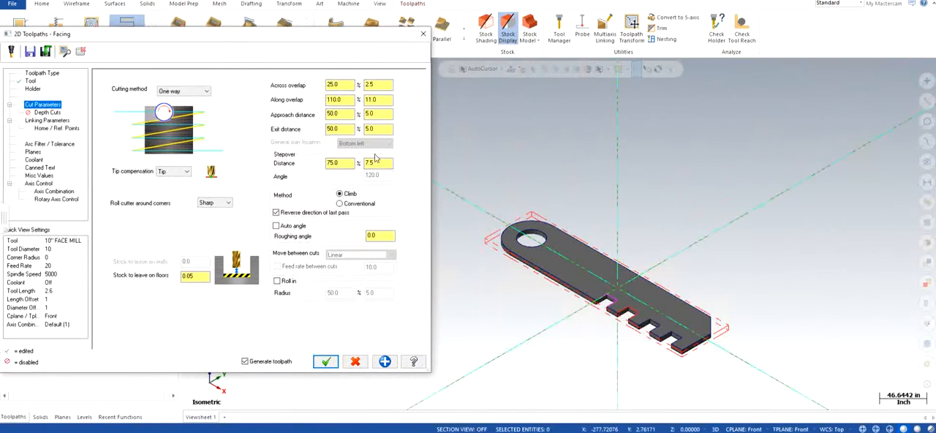
right_click(507, 193)
click(540, 243)
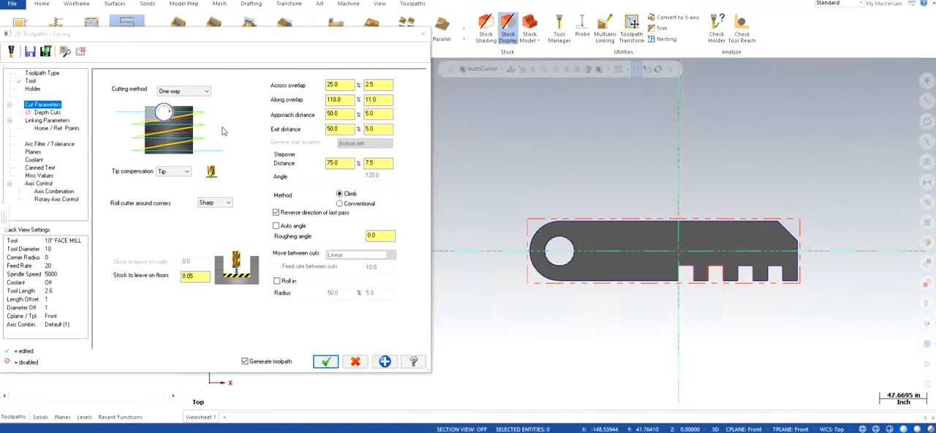
click(201, 92)
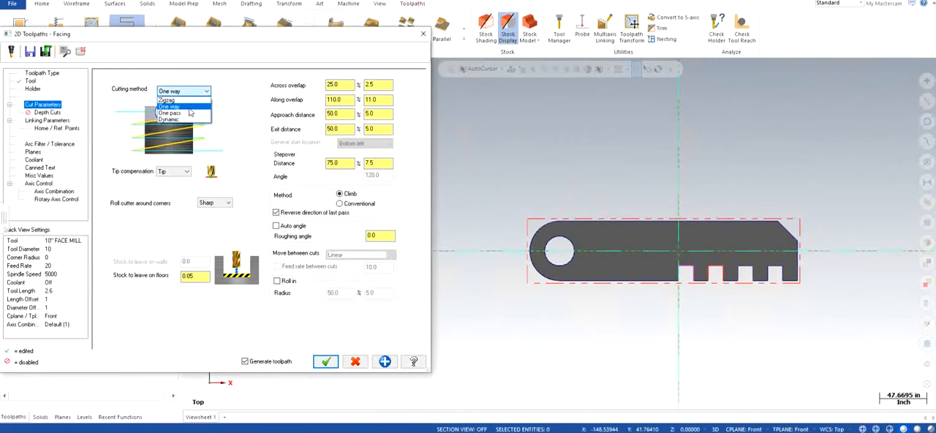
click(182, 113)
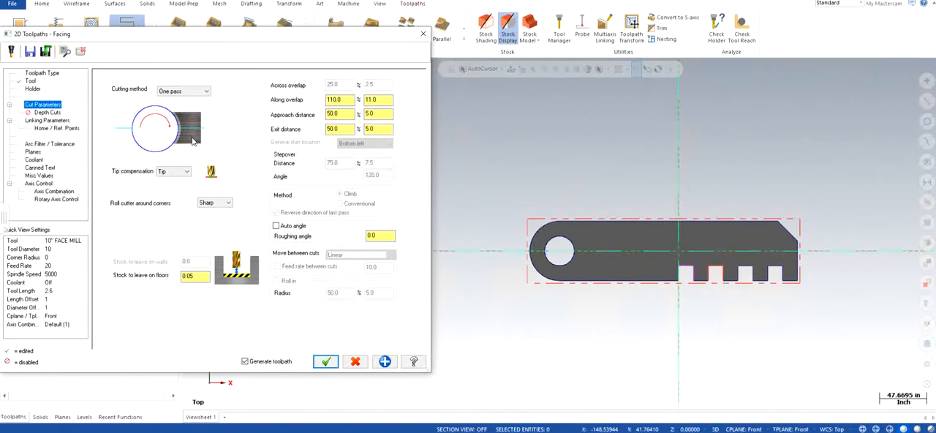
Set the stock to leave on floors to 0.
drag(208, 41, 339, 44)
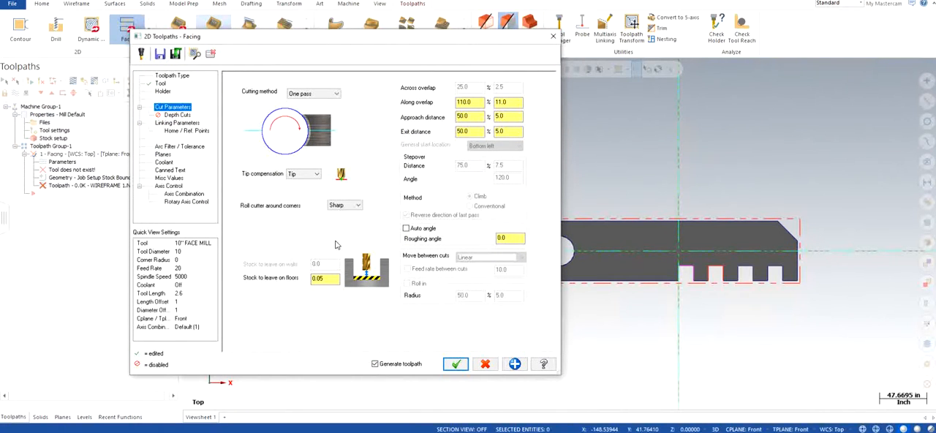
drag(331, 278, 291, 270)
text(0)
key(Return)
Enable depth cuts and set the maximum rough step to 5.
click(177, 115)
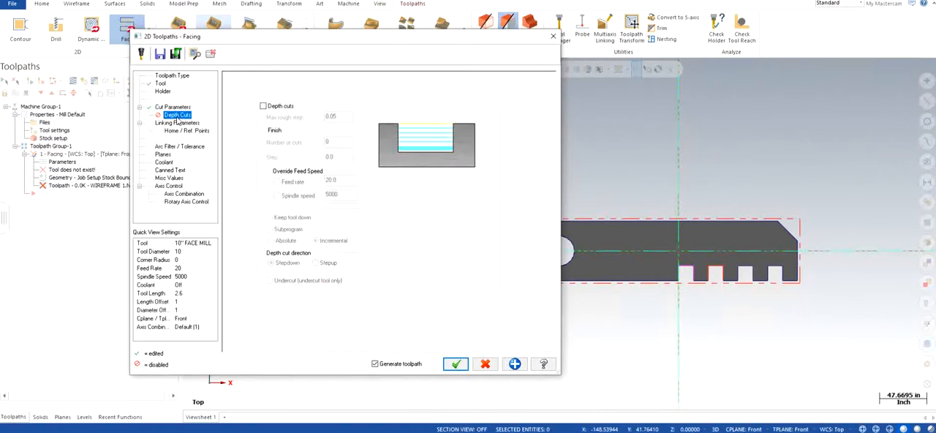
click(263, 106)
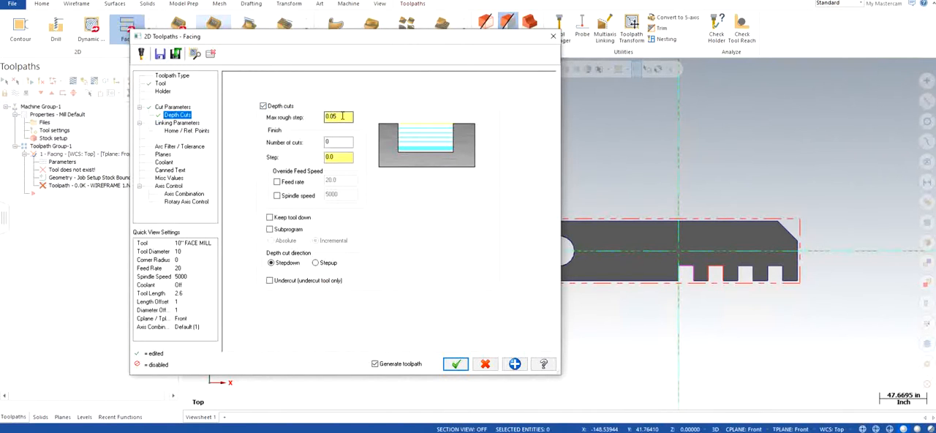
click(341, 116)
text(5)
key(Return)
In the linking parameters, enable the clearance height and set the feed plane to absolute.
click(188, 125)
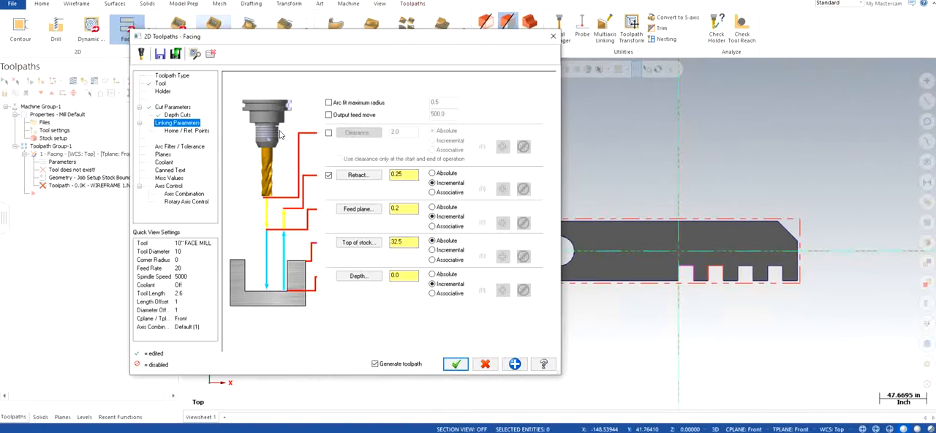
click(328, 132)
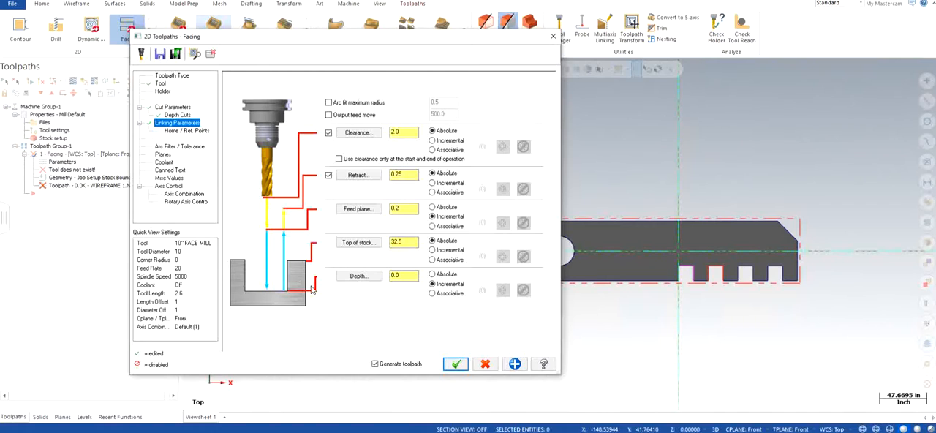
click(432, 208)
Set the top of stock to 0.02 and switch the depth to absolute.
double_click(414, 243)
text(0)
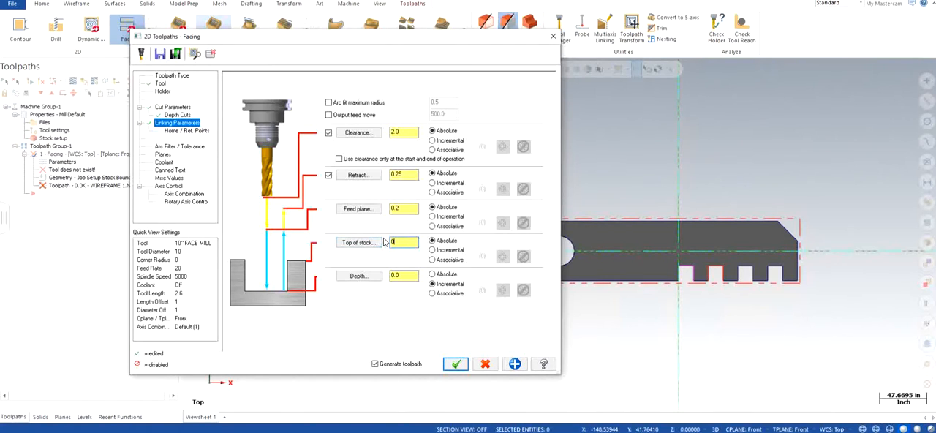
key(Return)
click(445, 274)
click(410, 243)
text(2)
double_click(410, 243)
Restrict the clearance move to the start and end of the operation only.
click(372, 160)
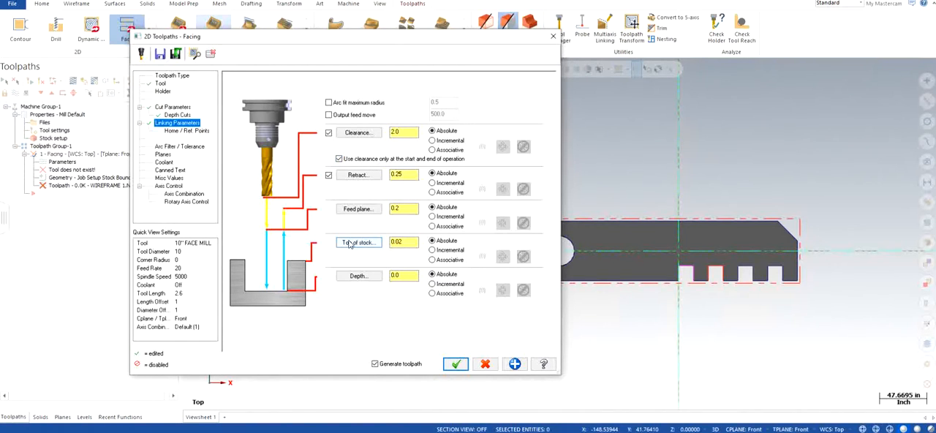
right_click(637, 199)
click(670, 268)
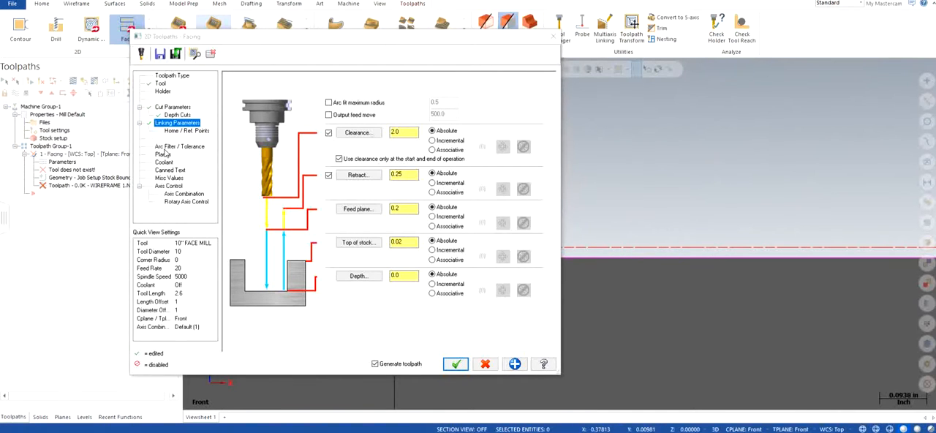
Set both the tool plane and the comp/construction plane to Top.
click(162, 154)
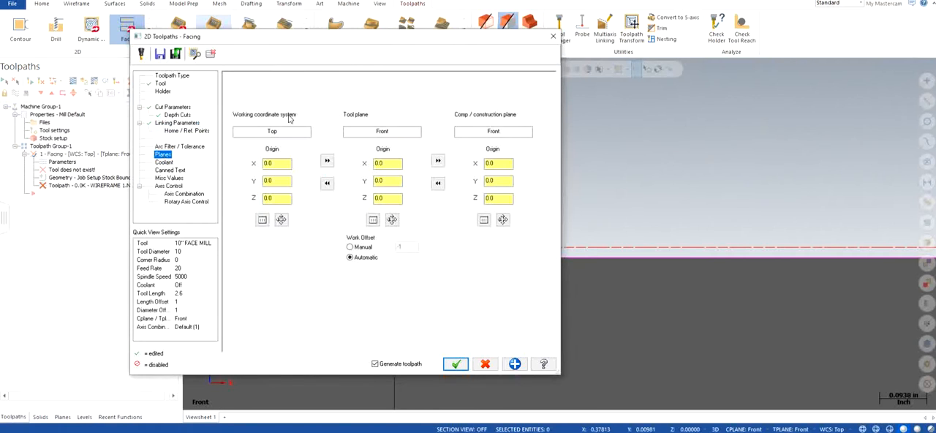
right_click(636, 180)
click(678, 233)
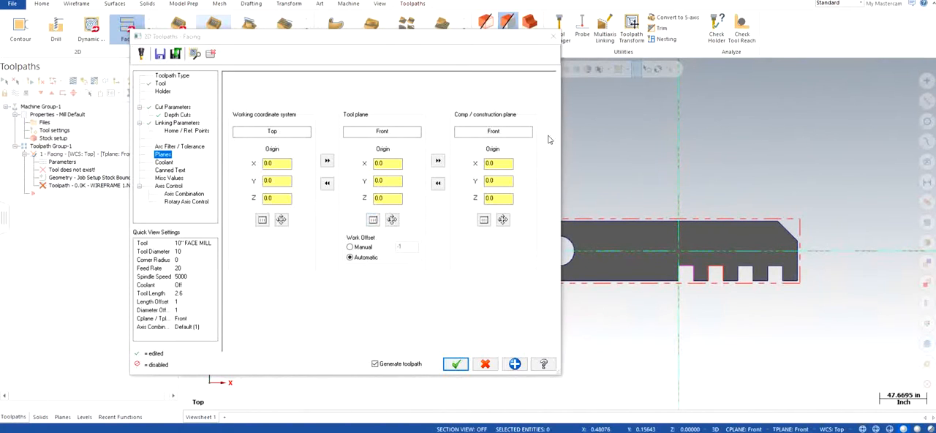
click(373, 220)
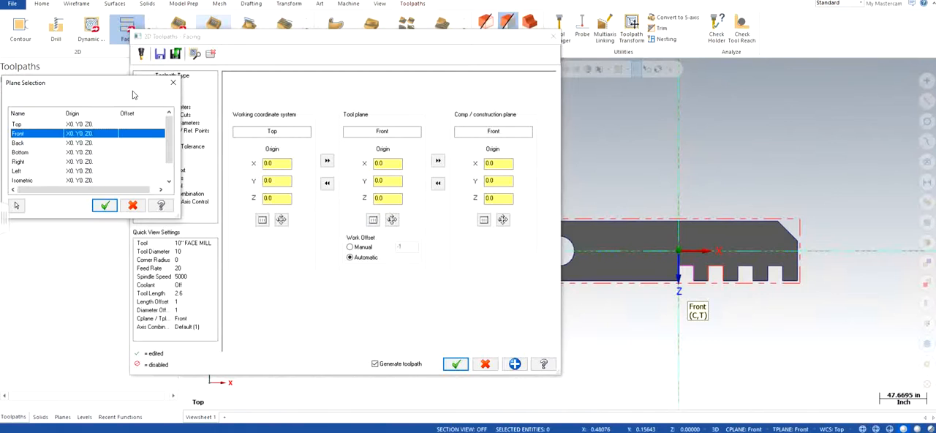
drag(130, 84, 185, 63)
click(226, 64)
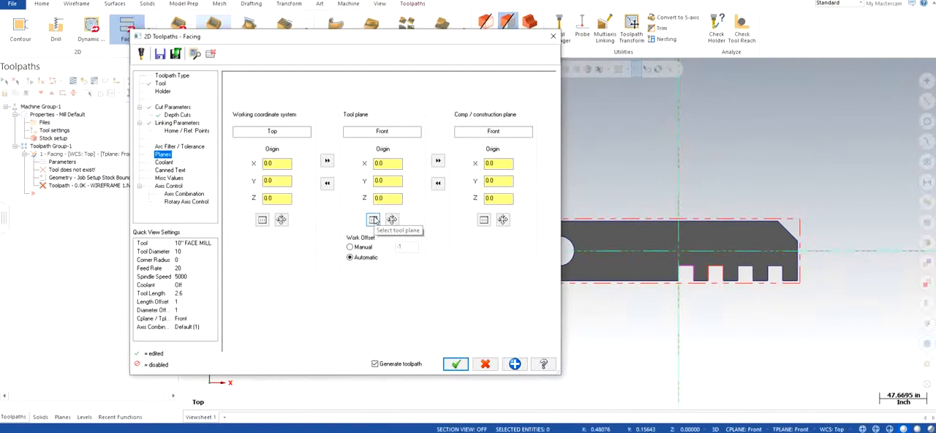
click(373, 220)
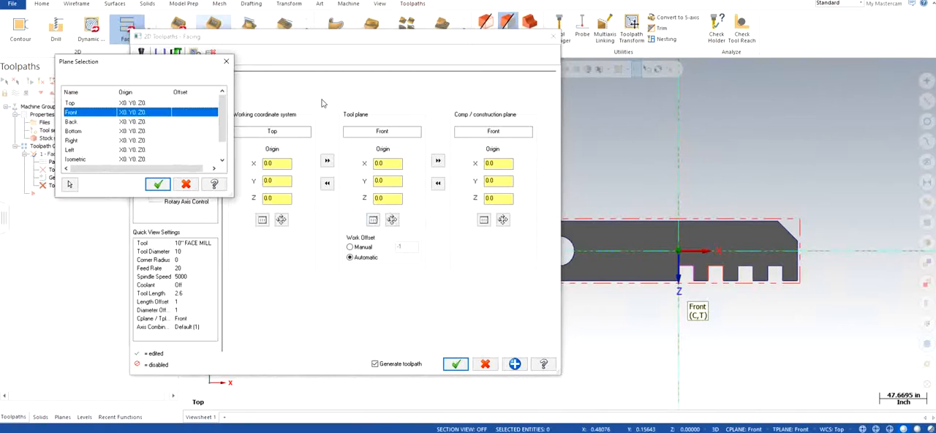
click(137, 104)
click(158, 184)
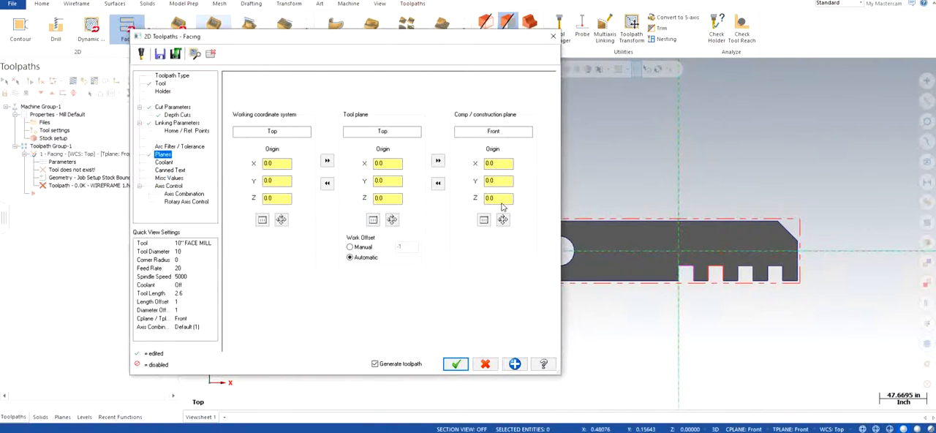
click(483, 220)
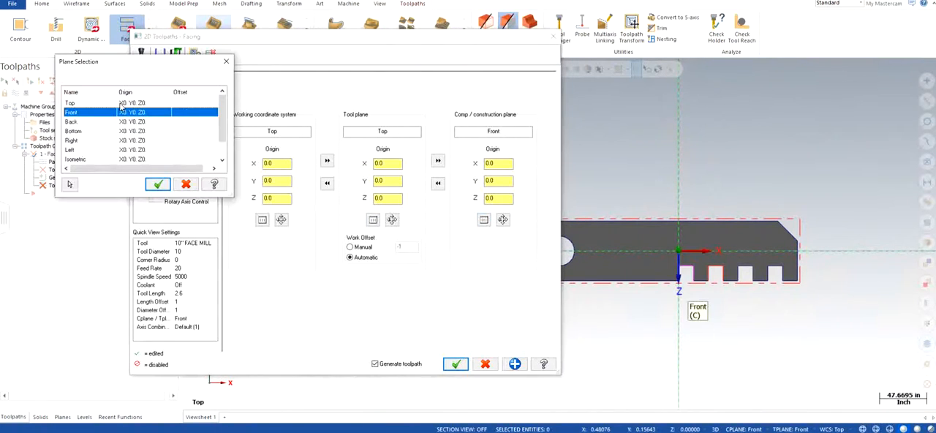
click(121, 103)
click(158, 185)
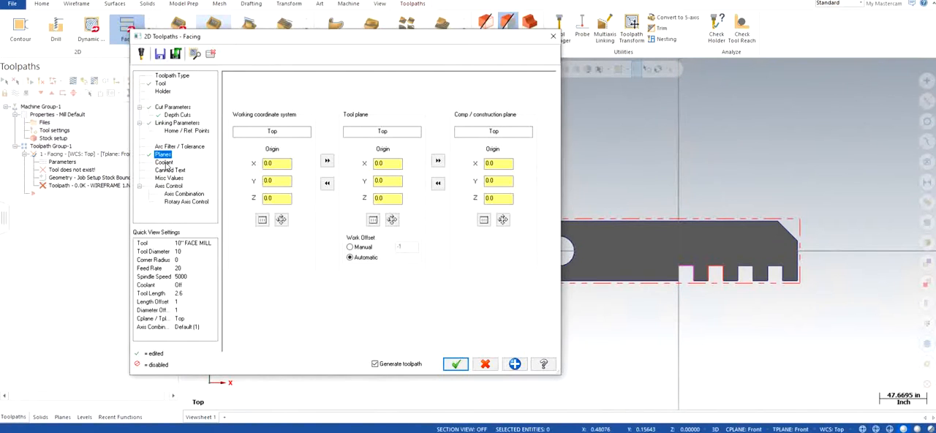
Turn the flood coolant on.
click(165, 162)
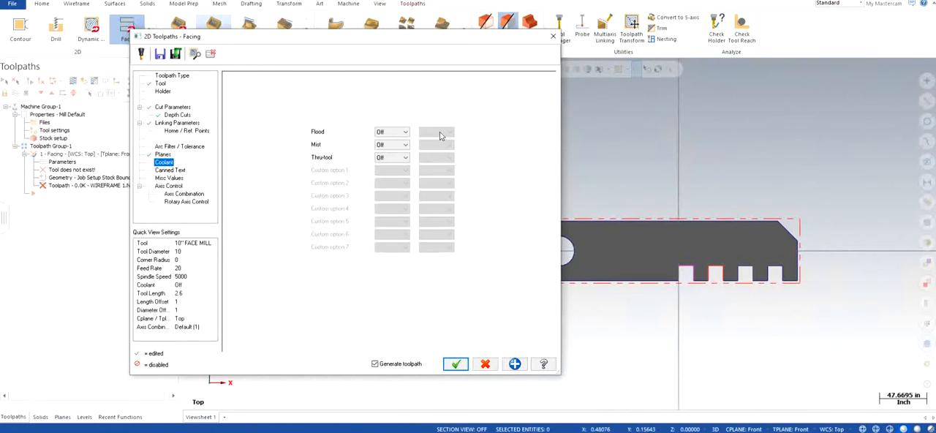
click(393, 133)
click(388, 140)
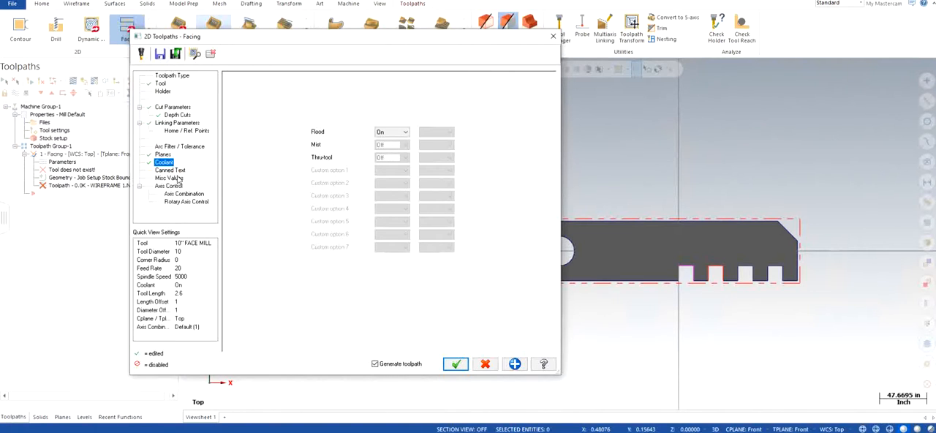
Accept the facing parameters and dismiss the tool diameter warning.
click(456, 364)
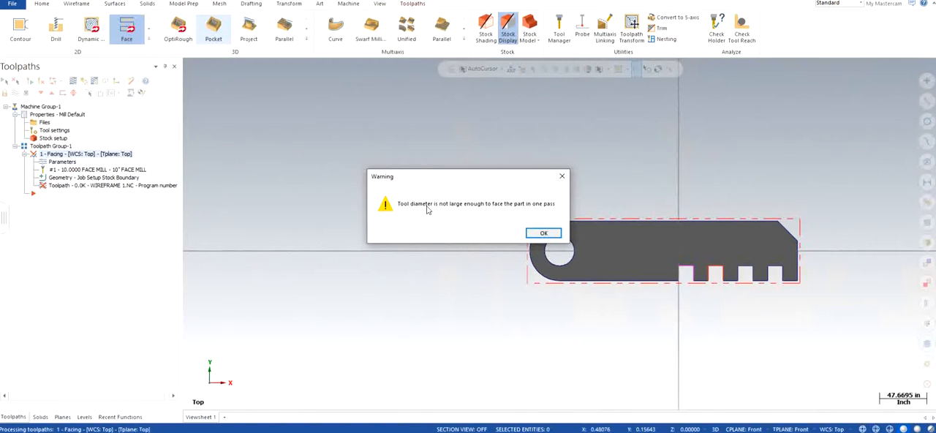
click(544, 235)
click(476, 234)
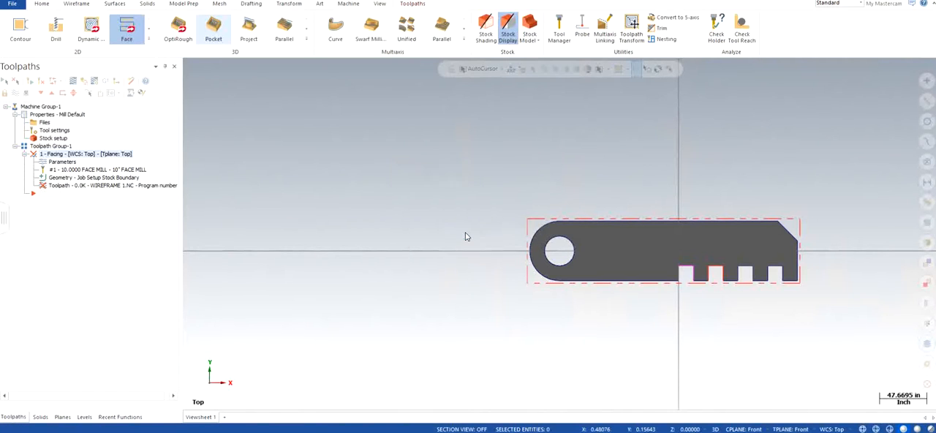
Reopen the facing parameters and change the cutting method to Zigzag.
click(62, 163)
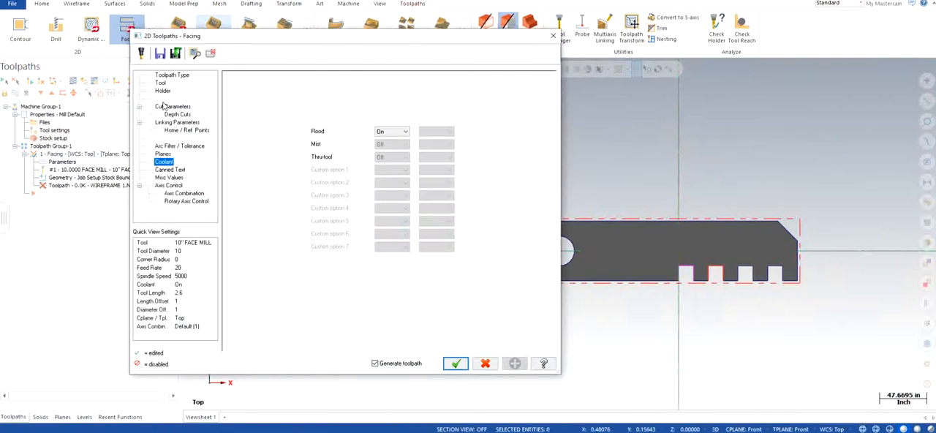
click(174, 107)
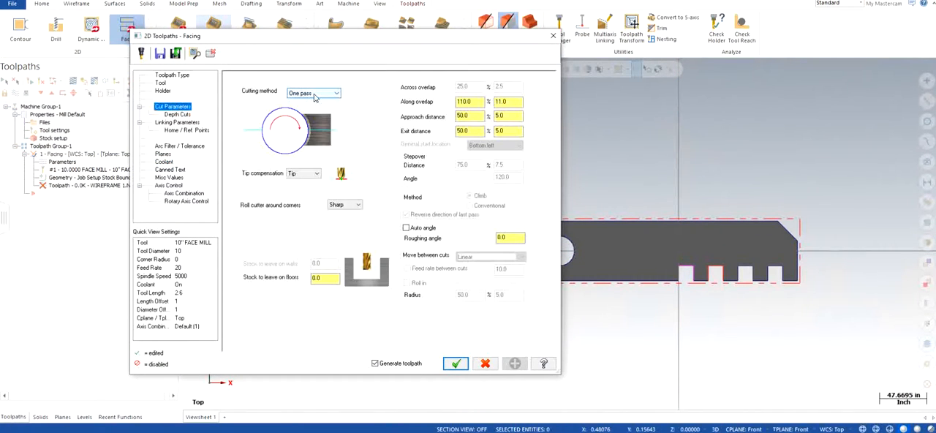
click(314, 94)
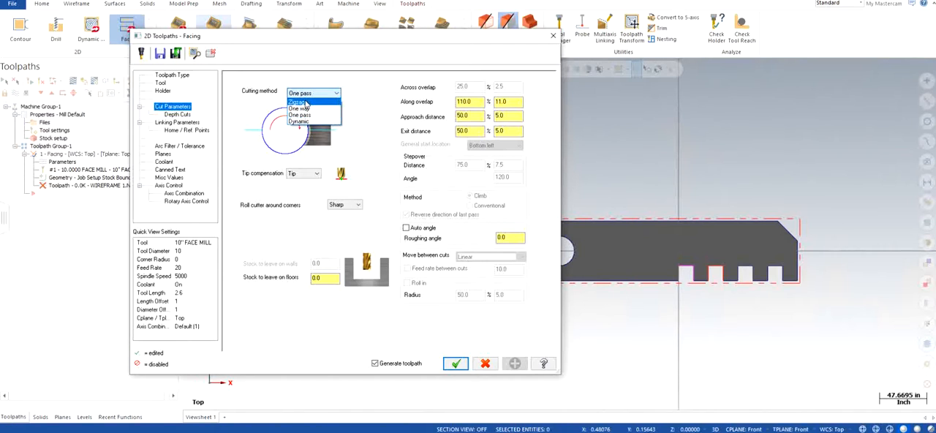
click(306, 103)
click(312, 93)
click(308, 109)
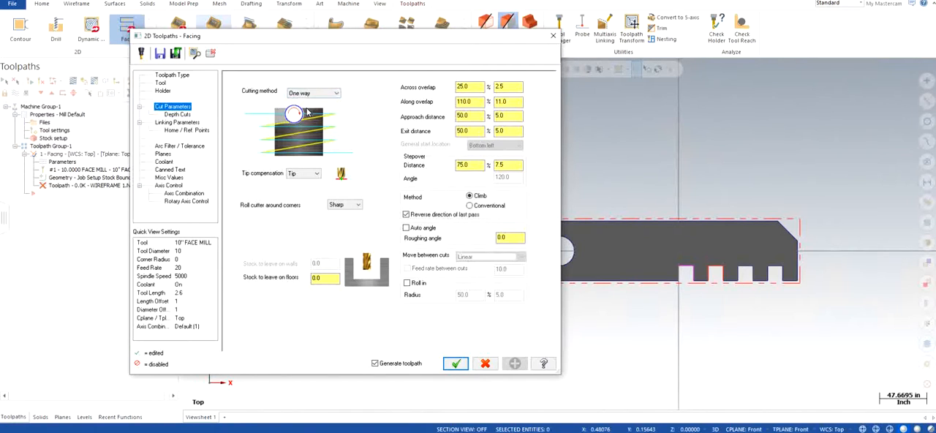
click(316, 93)
click(310, 121)
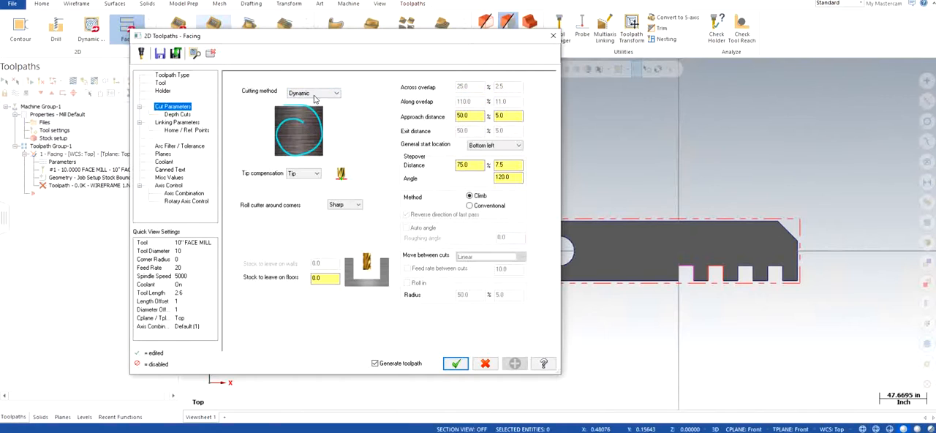
click(313, 93)
click(306, 103)
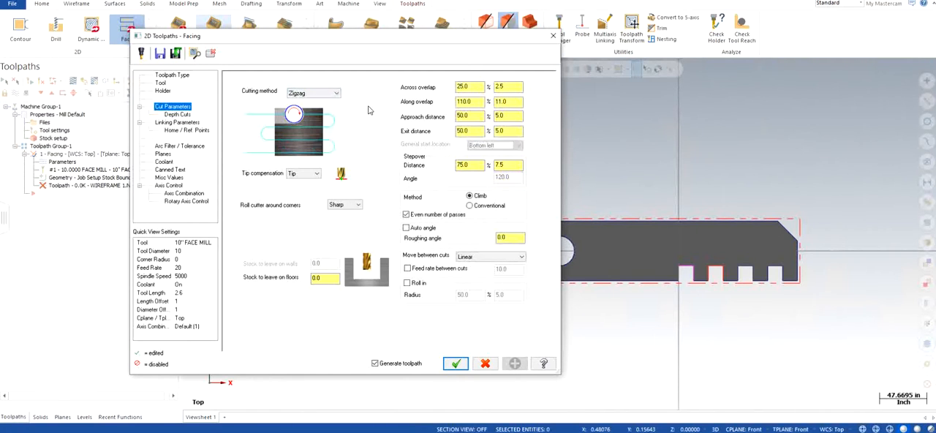
Set the stepover distance to 50 and accept the toolpath.
click(476, 165)
double_click(468, 165)
text(50)
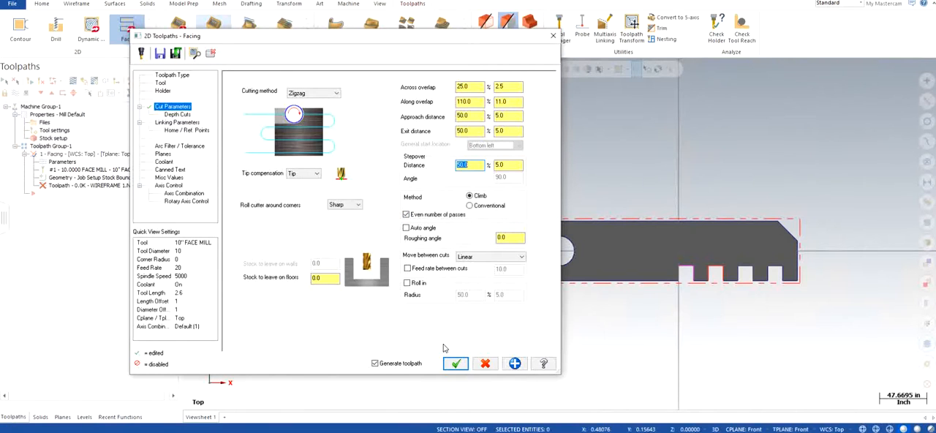
click(455, 363)
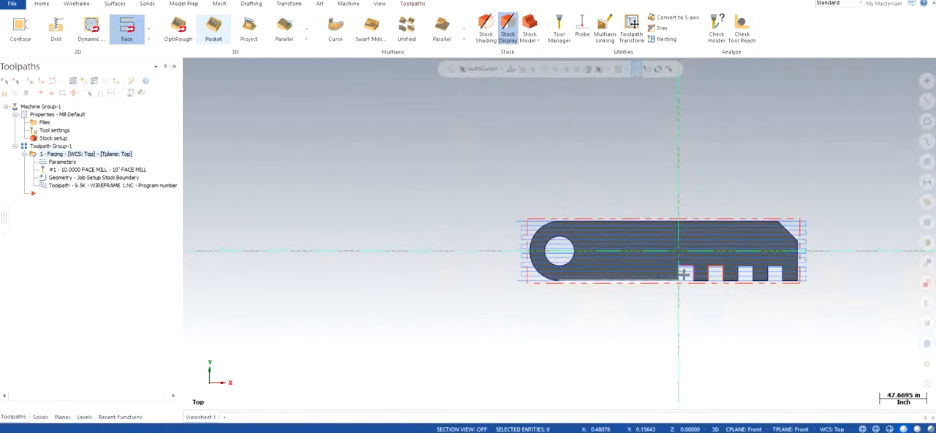
Inspect the generated facing toolpath on the part in isometric view.
right_click(399, 169)
click(433, 254)
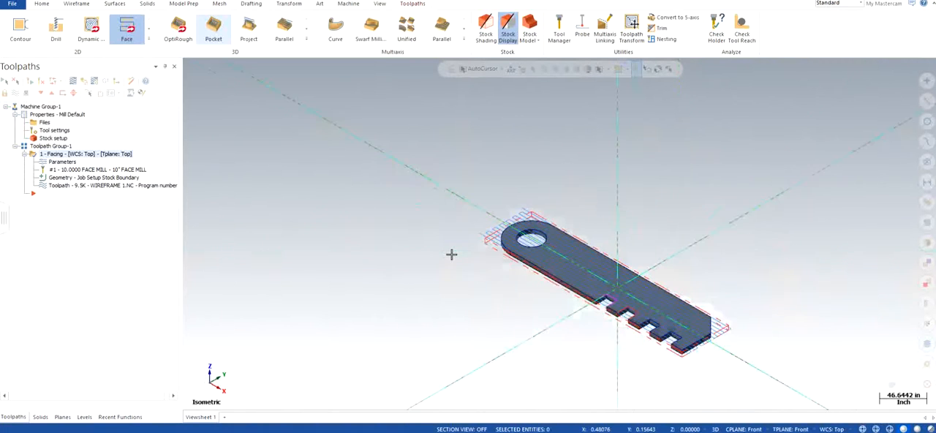
scroll(713, 351, up, 4)
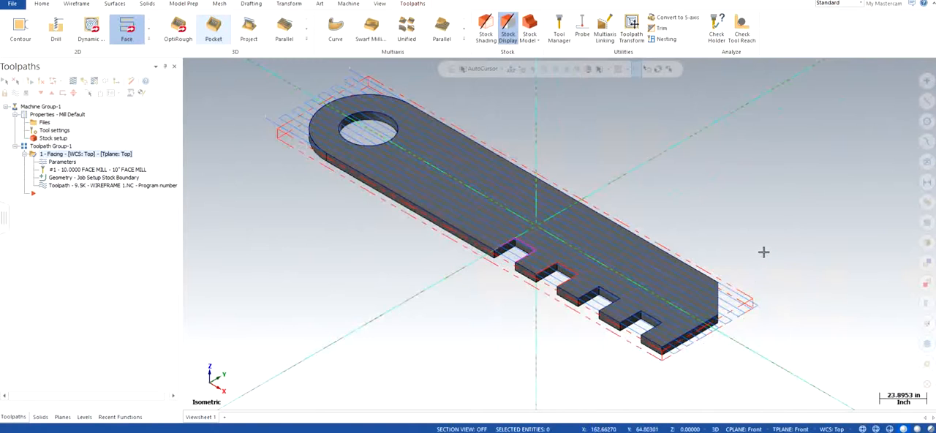
scroll(729, 229, down, 1)
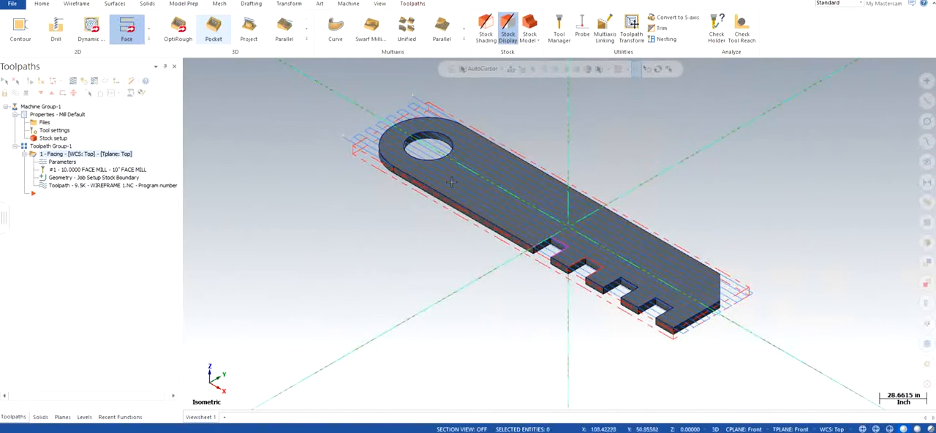
scroll(349, 161, down, 1)
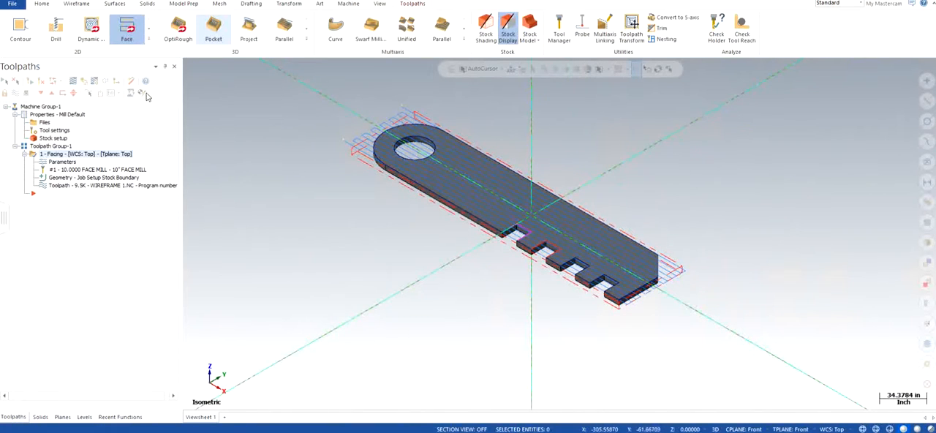
click(83, 83)
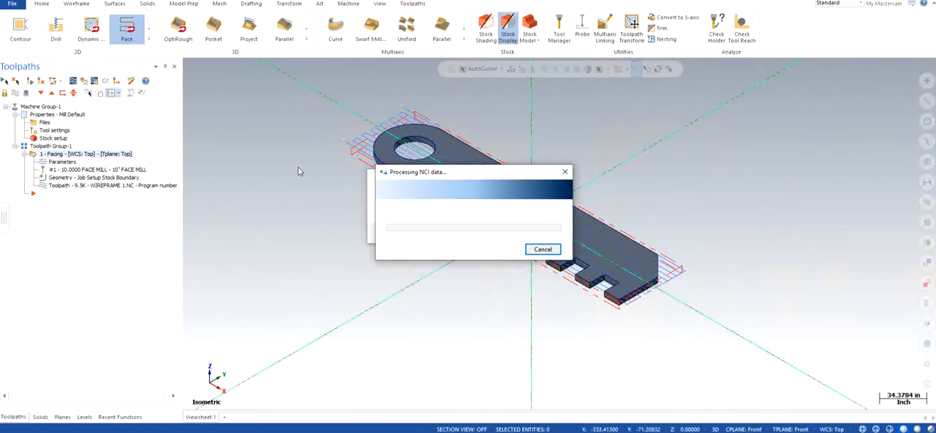
click(543, 249)
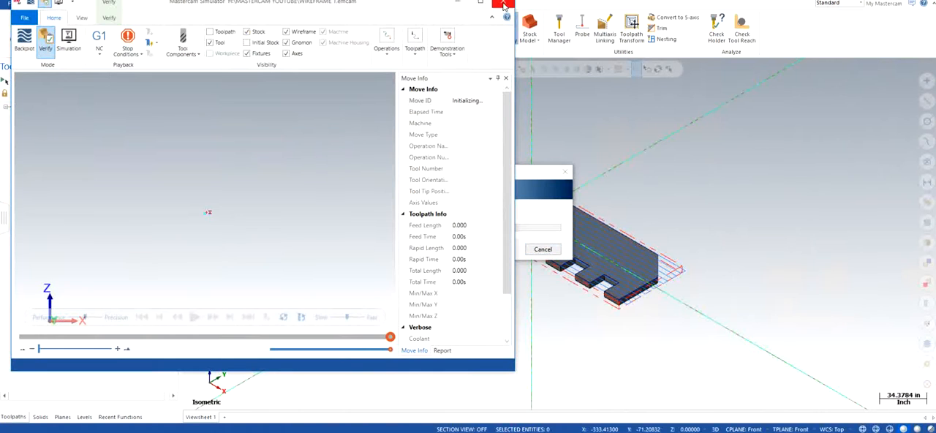
click(543, 249)
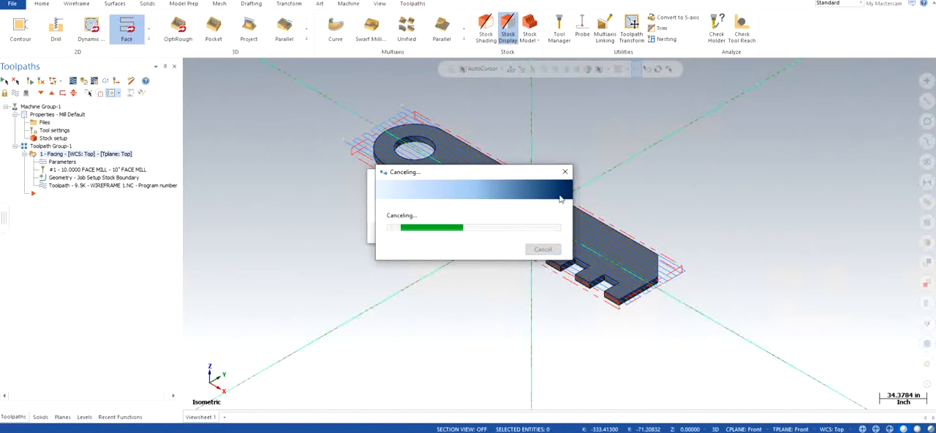
Dismiss the canceling progress dialogs and the simulation error message.
drag(495, 174, 649, 213)
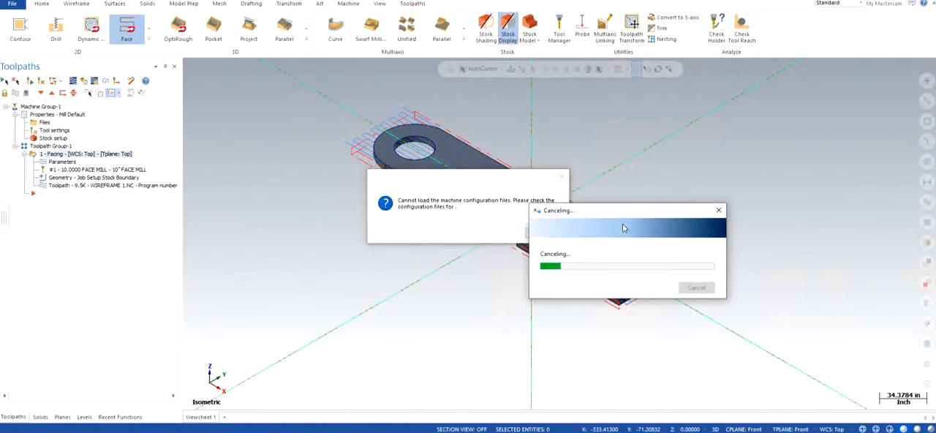
drag(457, 181, 375, 164)
click(461, 215)
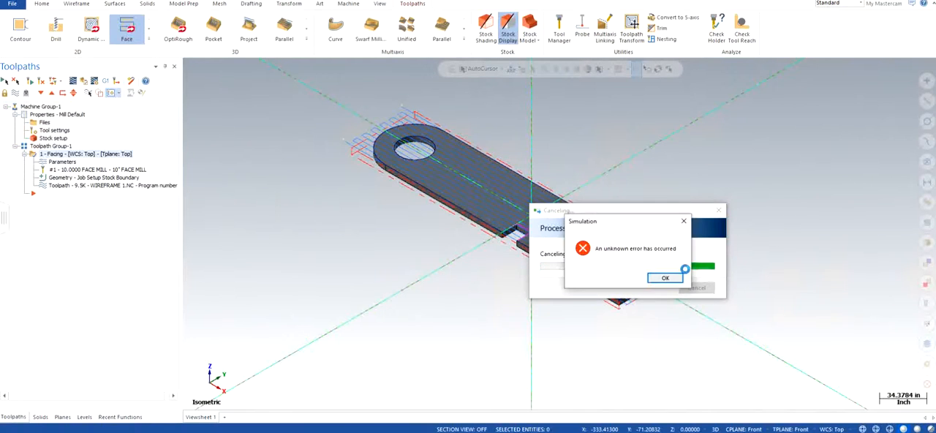
click(665, 274)
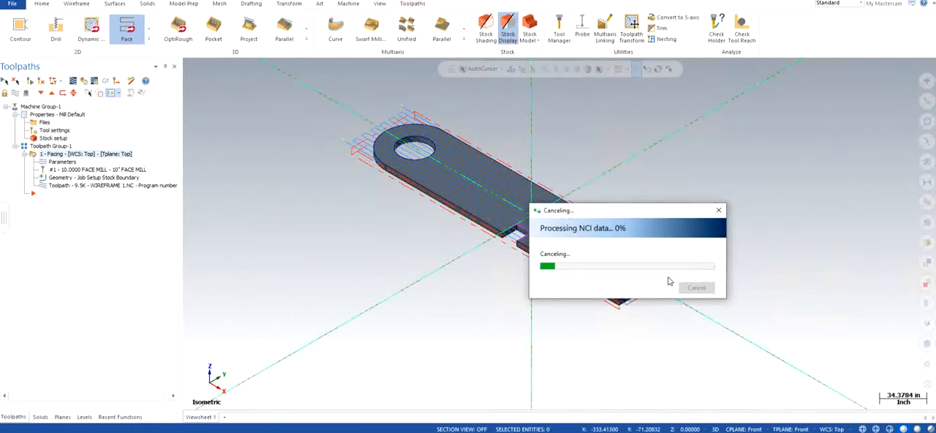
Open the facing toolpath in Verify and maximize the simulator window.
click(86, 81)
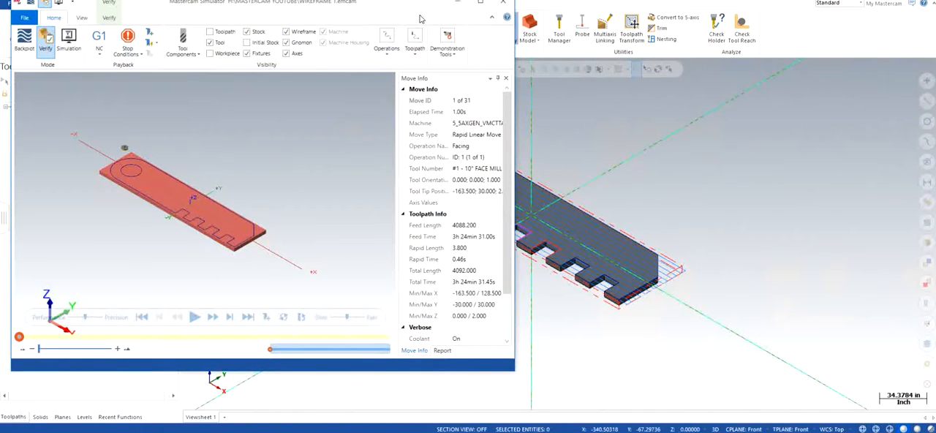
drag(416, 16, 504, 35)
click(569, 19)
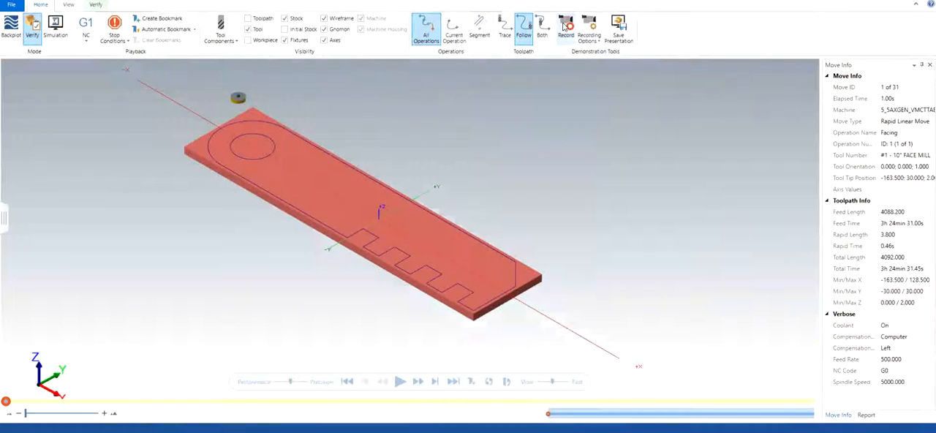
Set the simulation's stop conditions to halt on collisions.
click(123, 41)
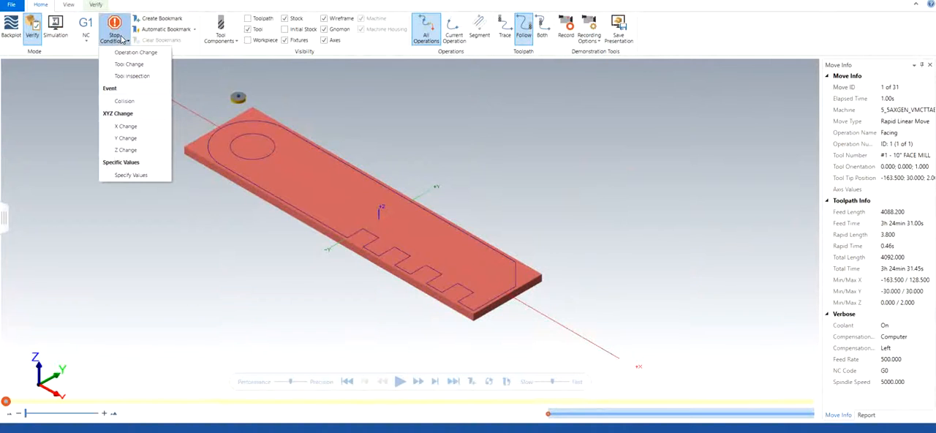
click(133, 102)
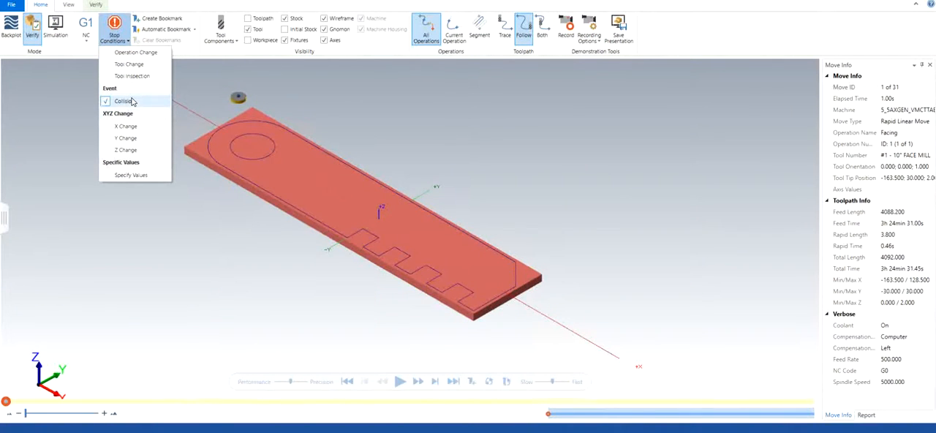
click(311, 100)
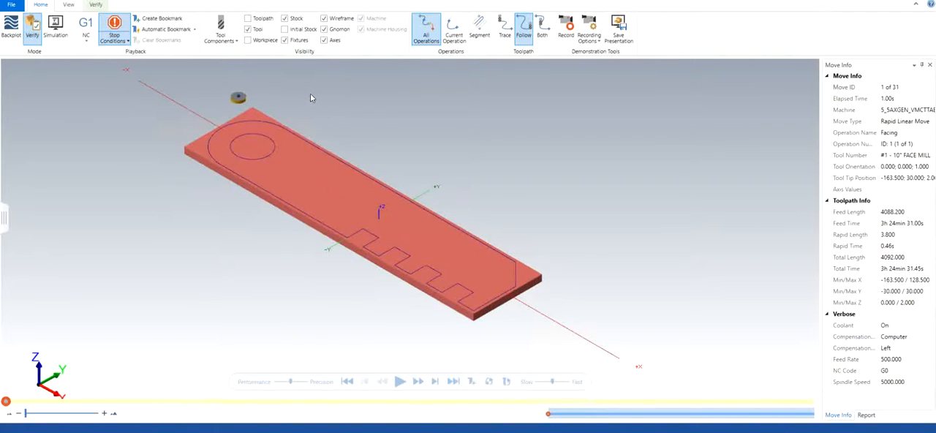
Turn on Color Loop and play the facing simulation at a slower playback speed in isometric view.
click(96, 5)
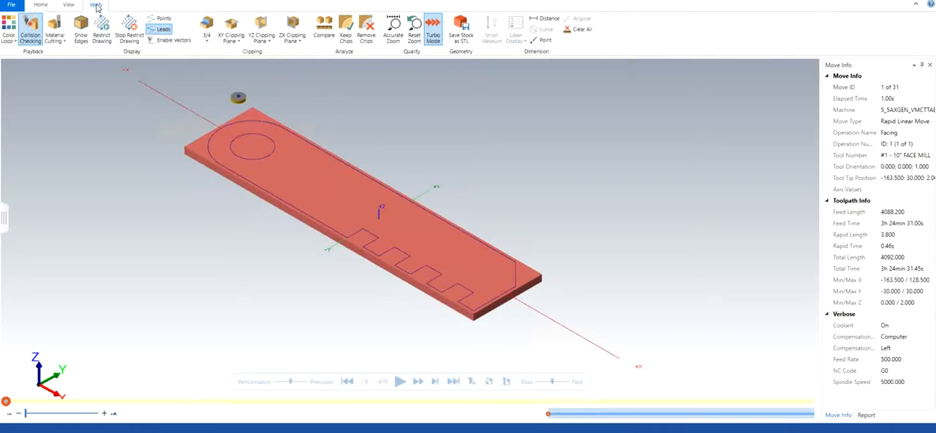
click(9, 25)
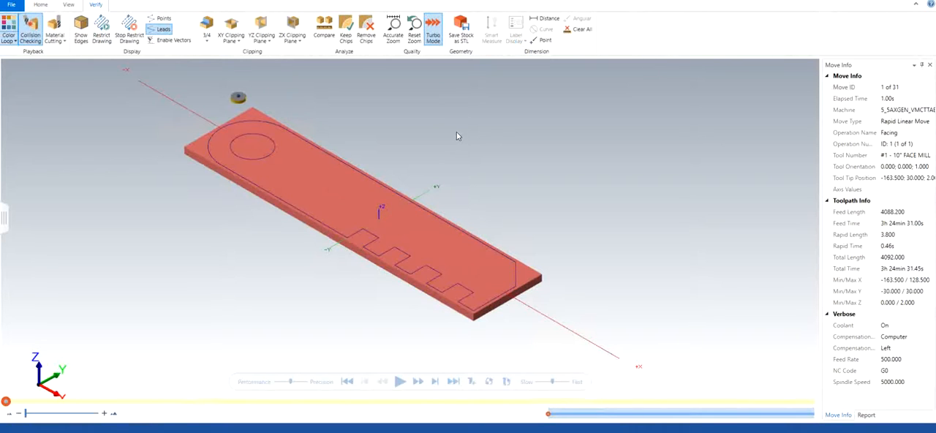
scroll(259, 108, down, 3)
scroll(256, 107, up, 3)
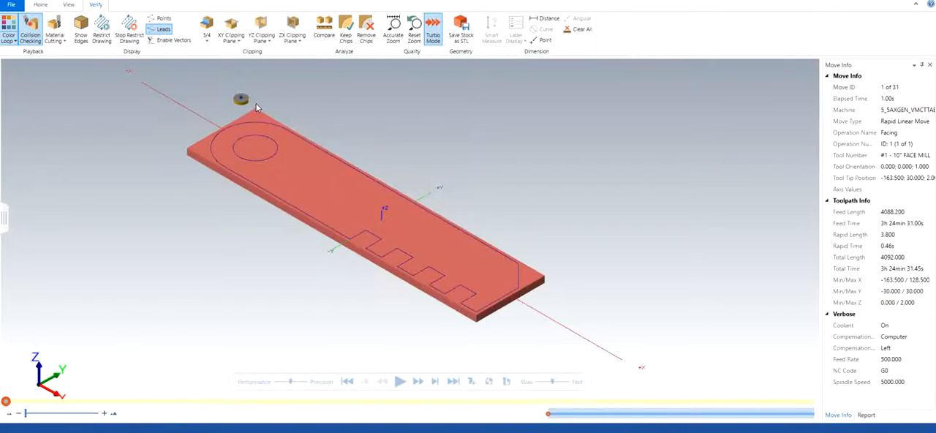
scroll(256, 107, up, 5)
middle_drag(315, 130, 317, 120)
right_click(326, 119)
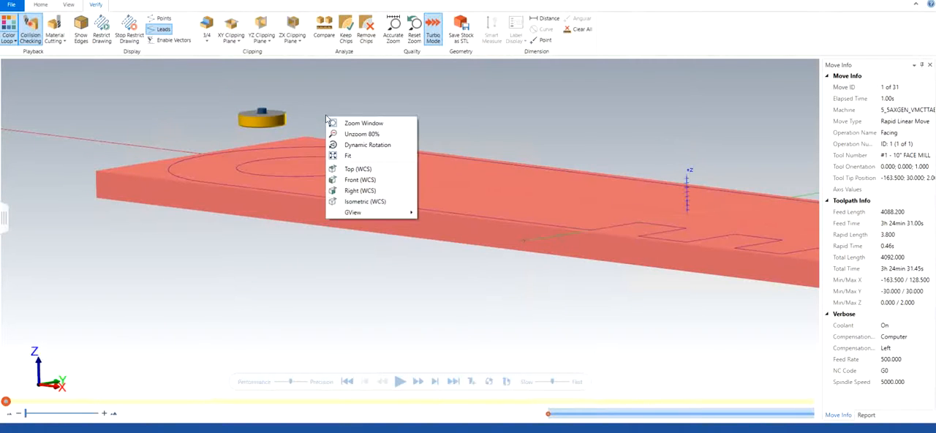
click(320, 109)
right_click(324, 114)
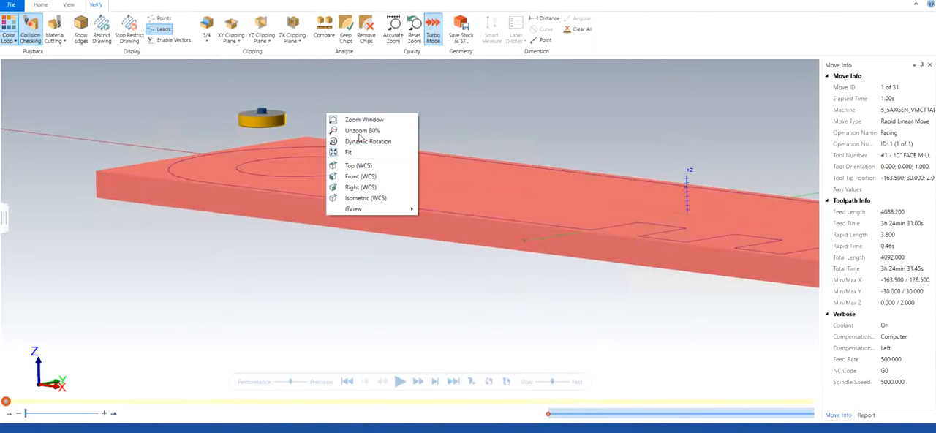
click(358, 197)
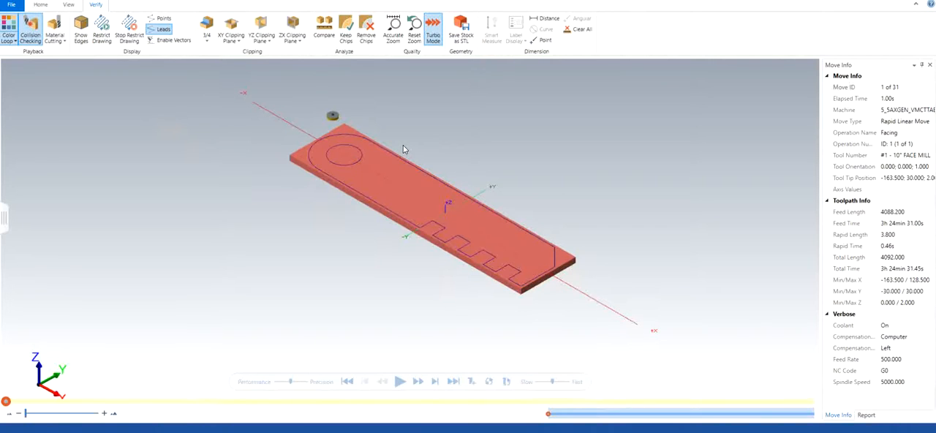
scroll(344, 124, down, 3)
scroll(321, 121, up, 3)
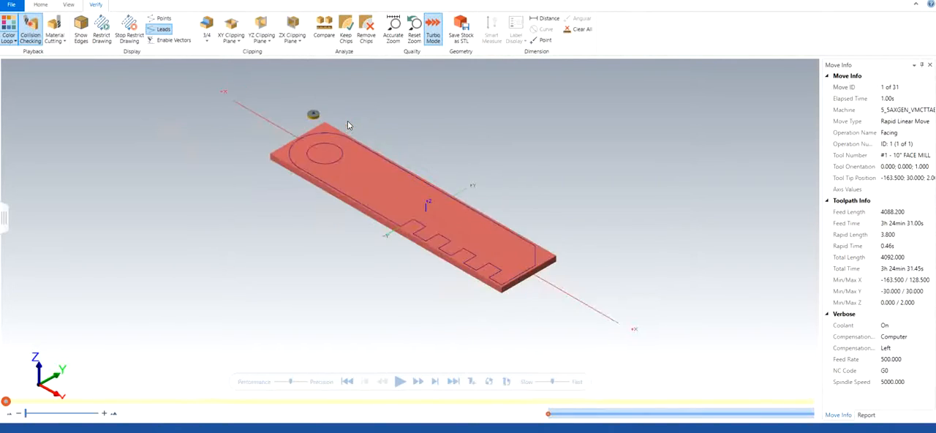
scroll(307, 122, up, 4)
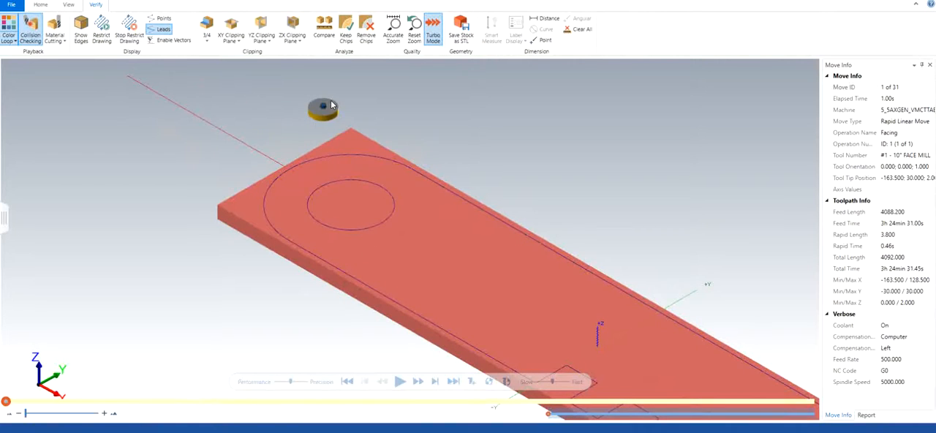
scroll(526, 203, down, 2)
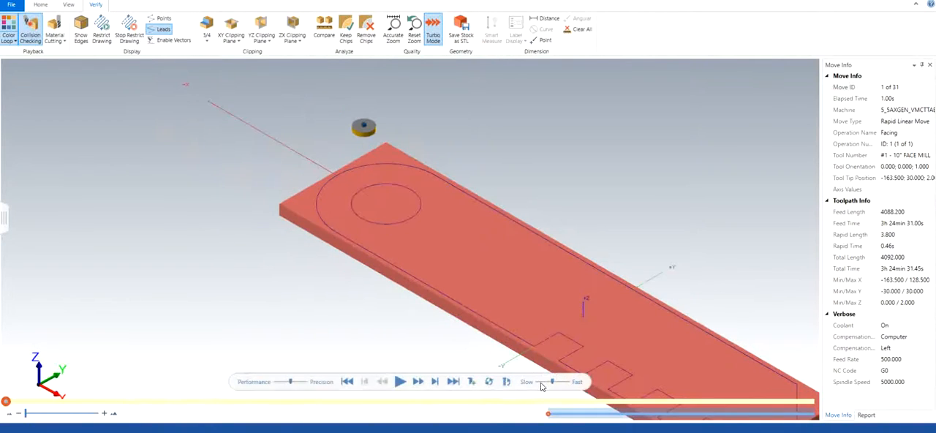
click(537, 383)
click(398, 380)
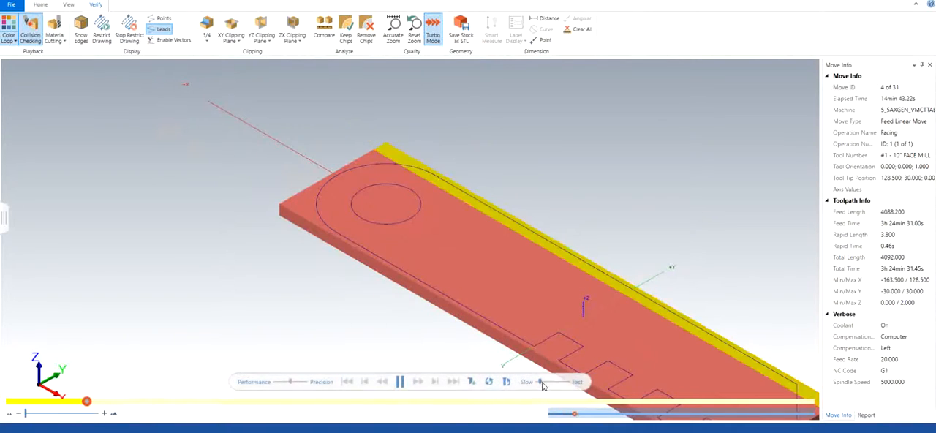
Examine the finished simulation and the toolpath's total machining time in the move information.
scroll(424, 275, up, 3)
scroll(424, 275, down, 4)
scroll(424, 279, down, 2)
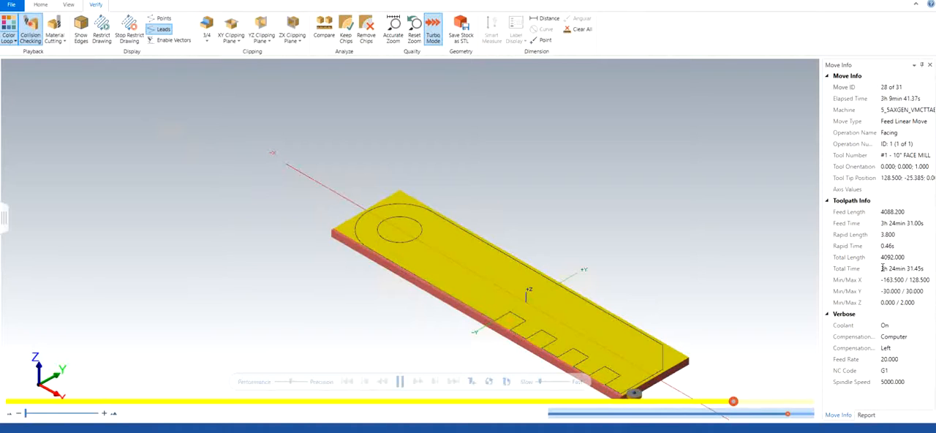
click(882, 268)
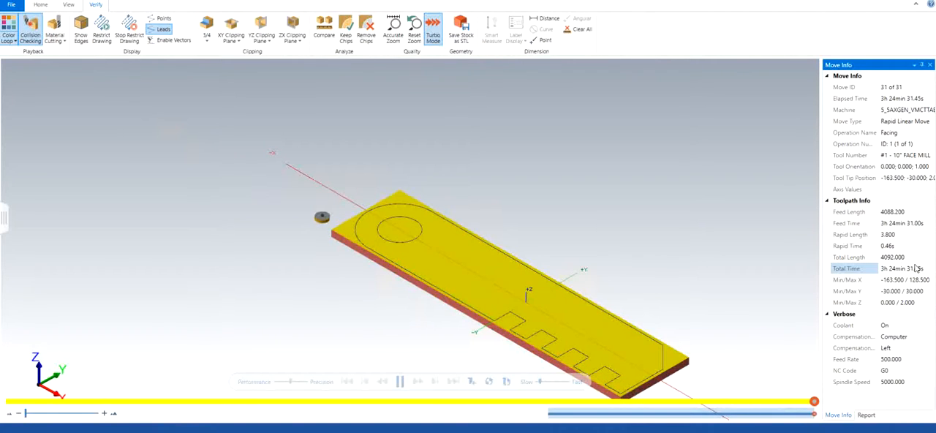
drag(924, 268, 879, 269)
click(650, 222)
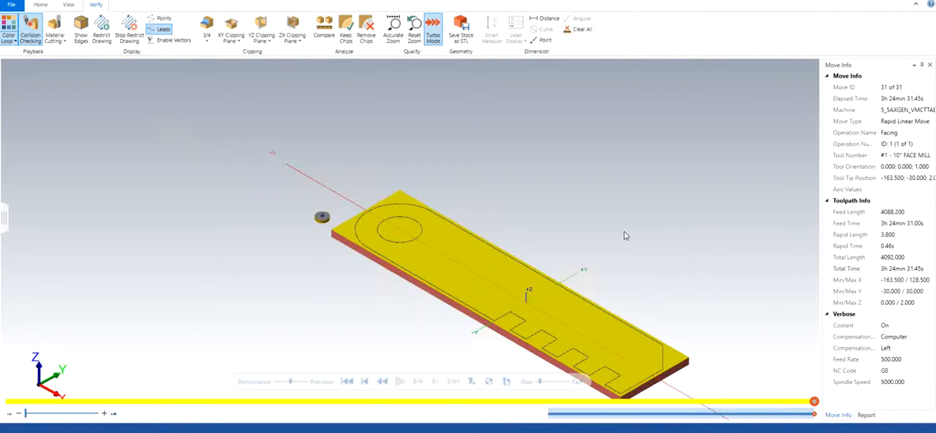
Close the simulator and return to the main workspace.
scroll(625, 235, up, 2)
scroll(625, 235, down, 4)
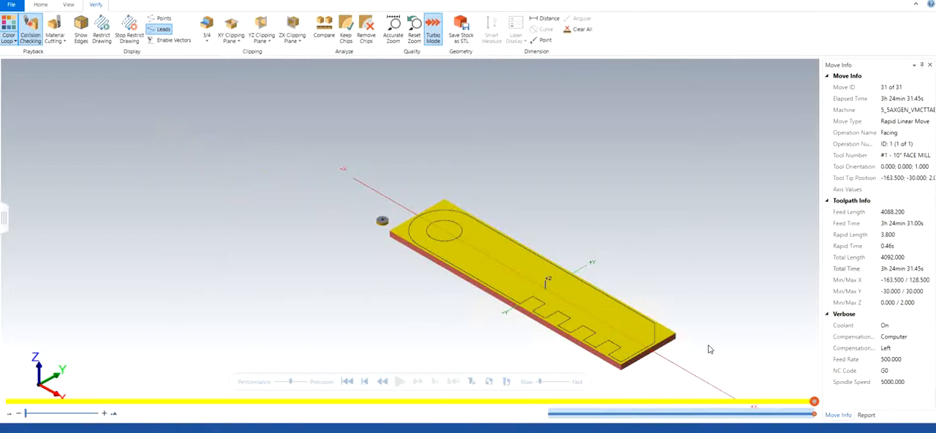
scroll(707, 349, up, 1)
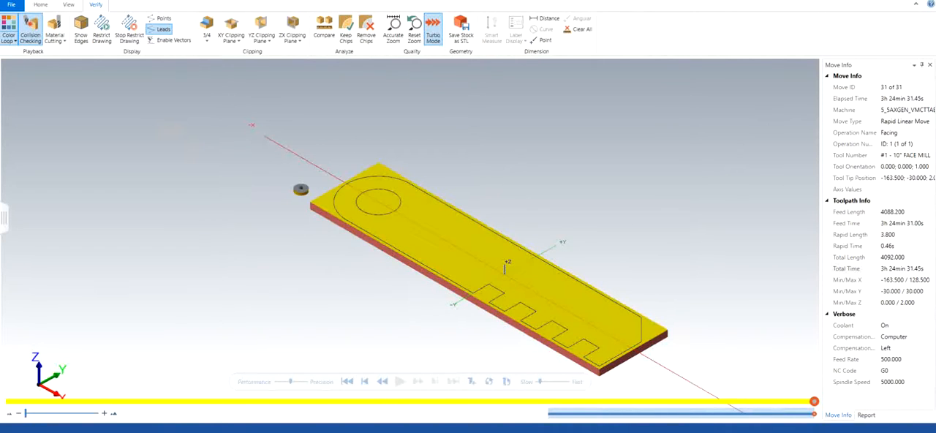
click(927, 1)
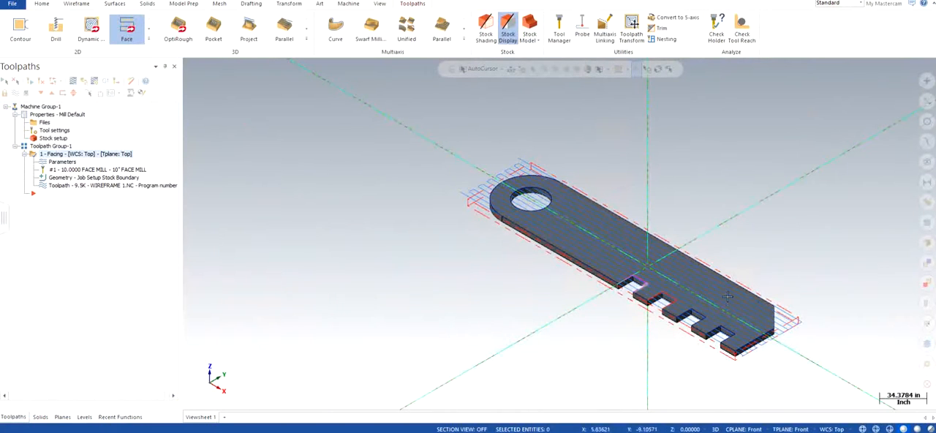